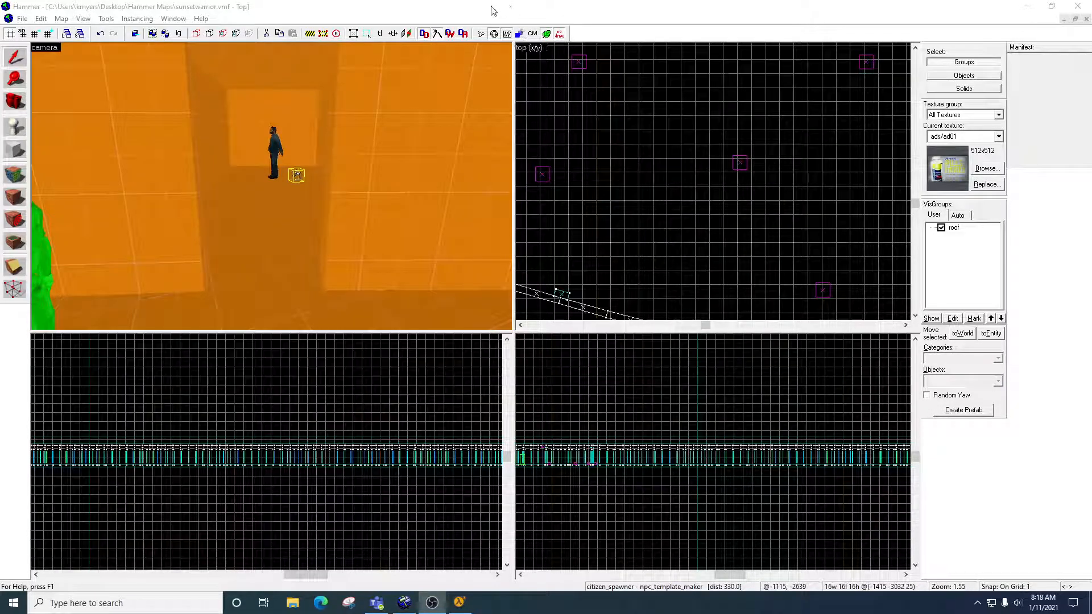
View the class properties of the citizen NPC standing in the alcove, and close them without changes.
scroll(271, 186, up, 3)
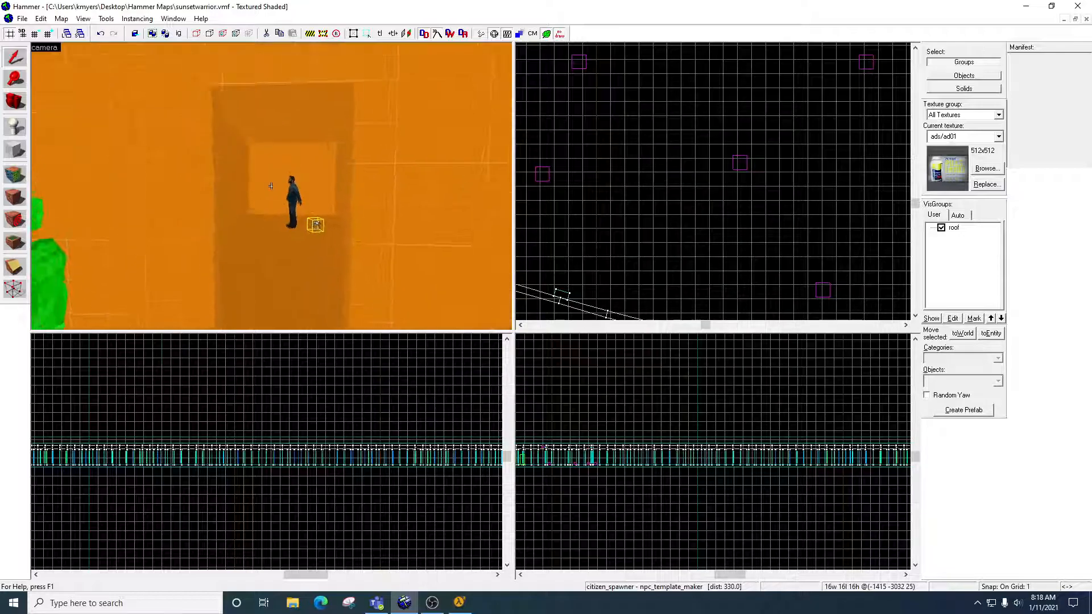
scroll(271, 186, up, 10)
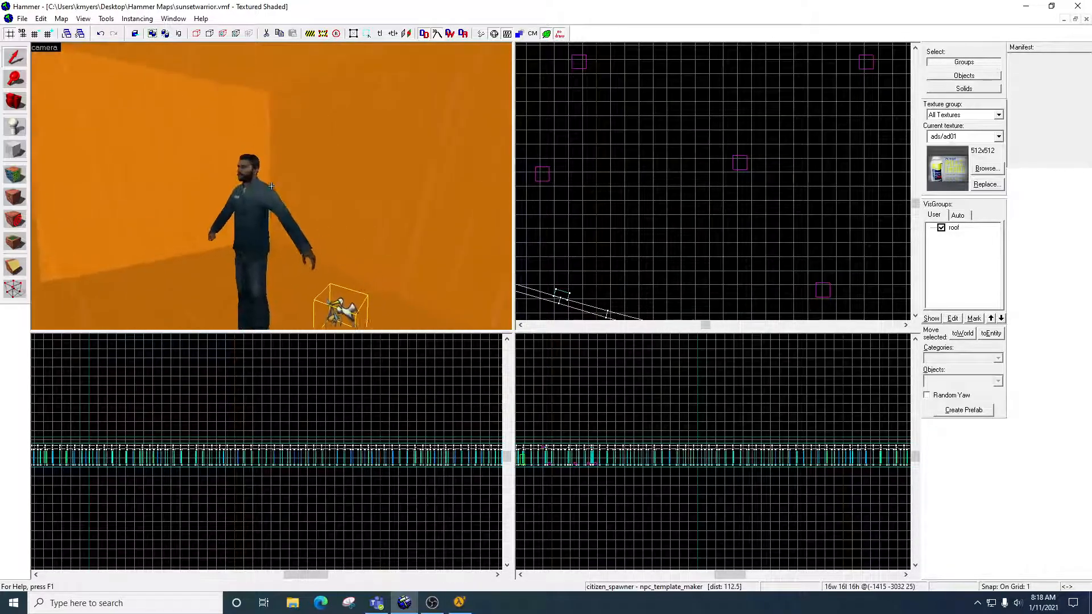
key(w)
key(a)
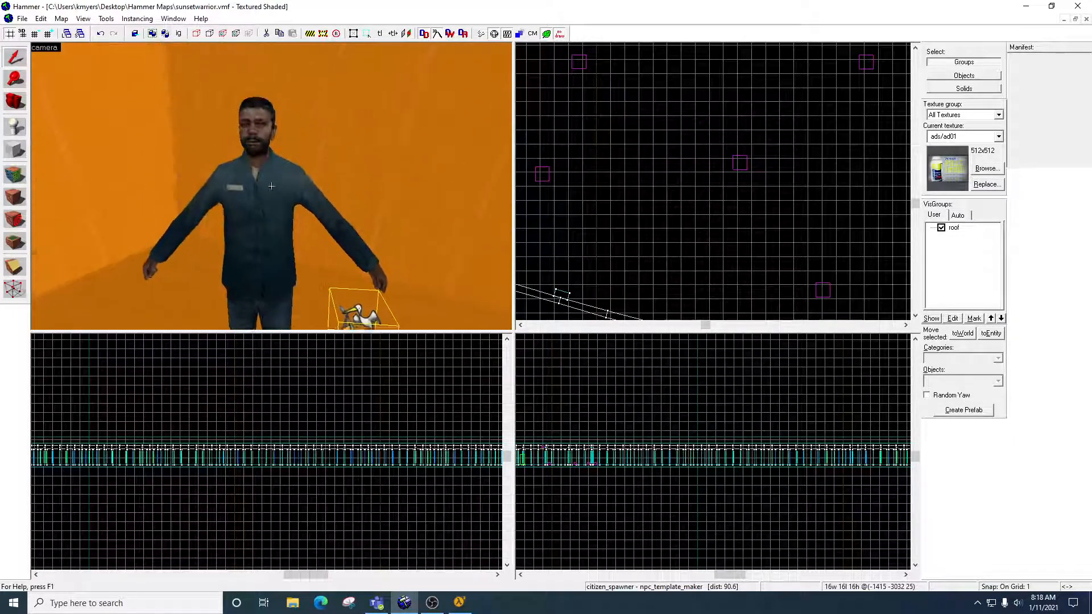
double_click(271, 186)
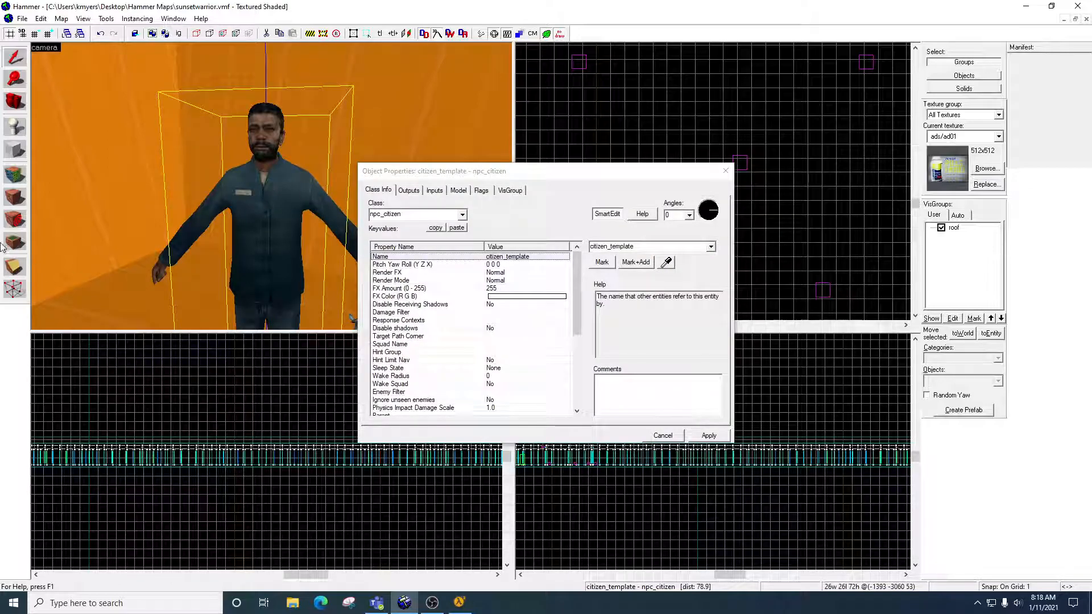
click(725, 171)
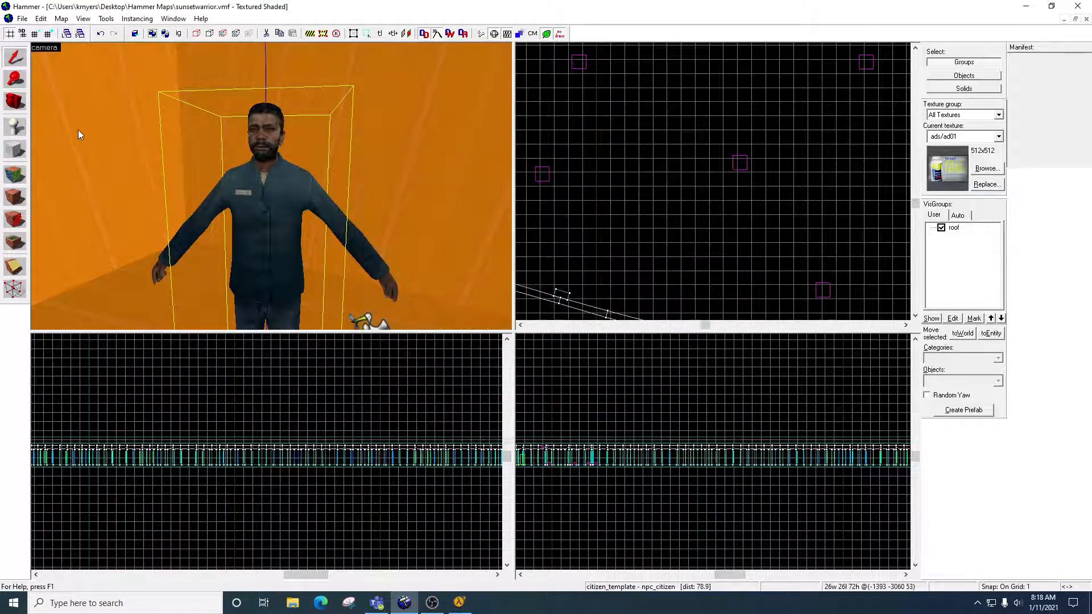
Search the Entity tool's object classes for "npc_" without placing an entity, and return to the Selection tool.
click(18, 130)
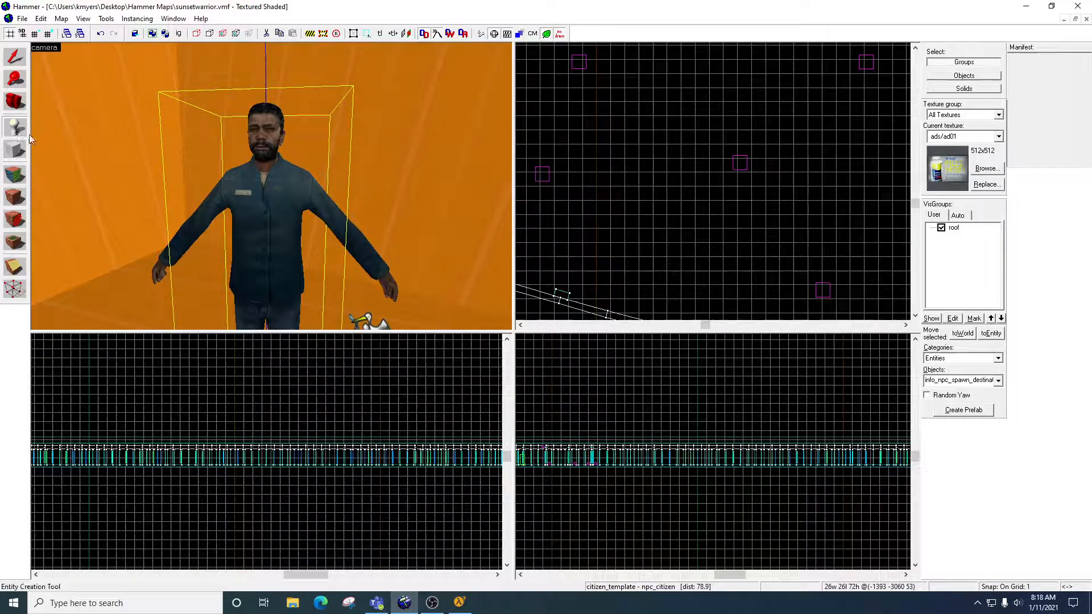
click(961, 381)
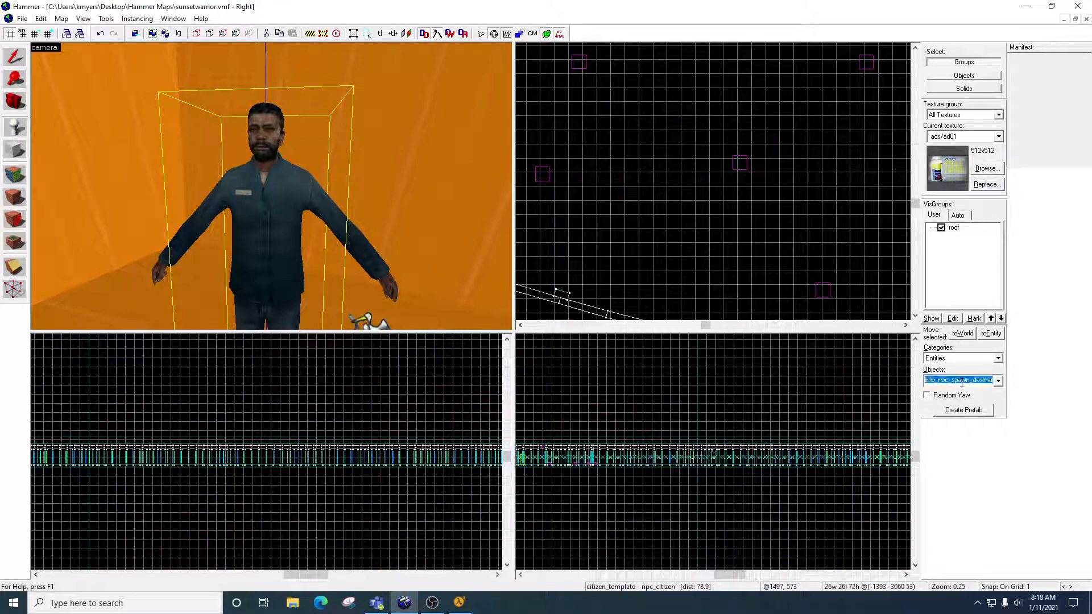
text(npc_)
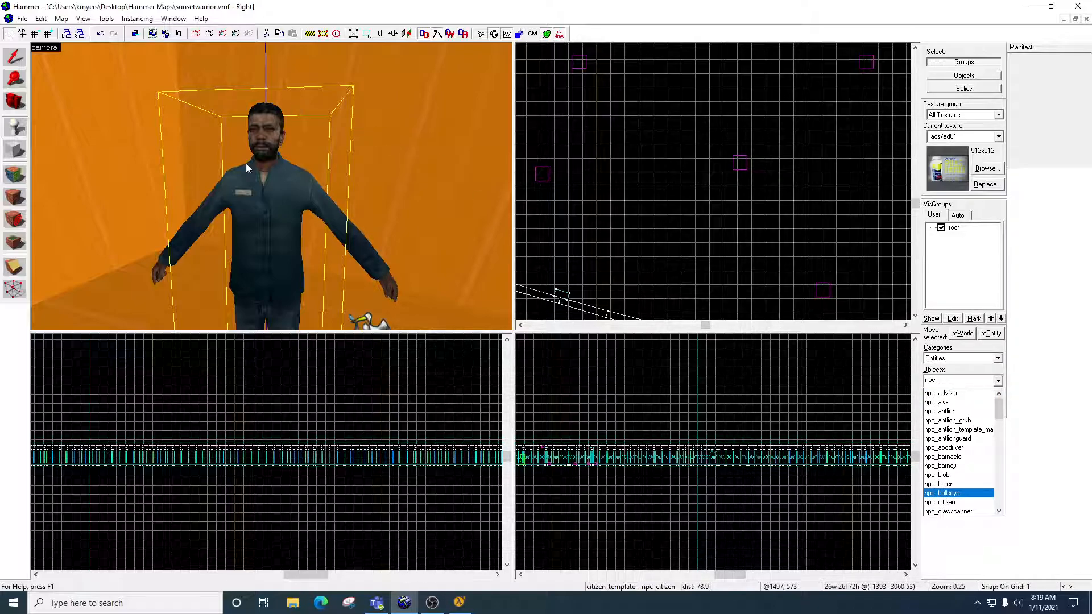
click(267, 184)
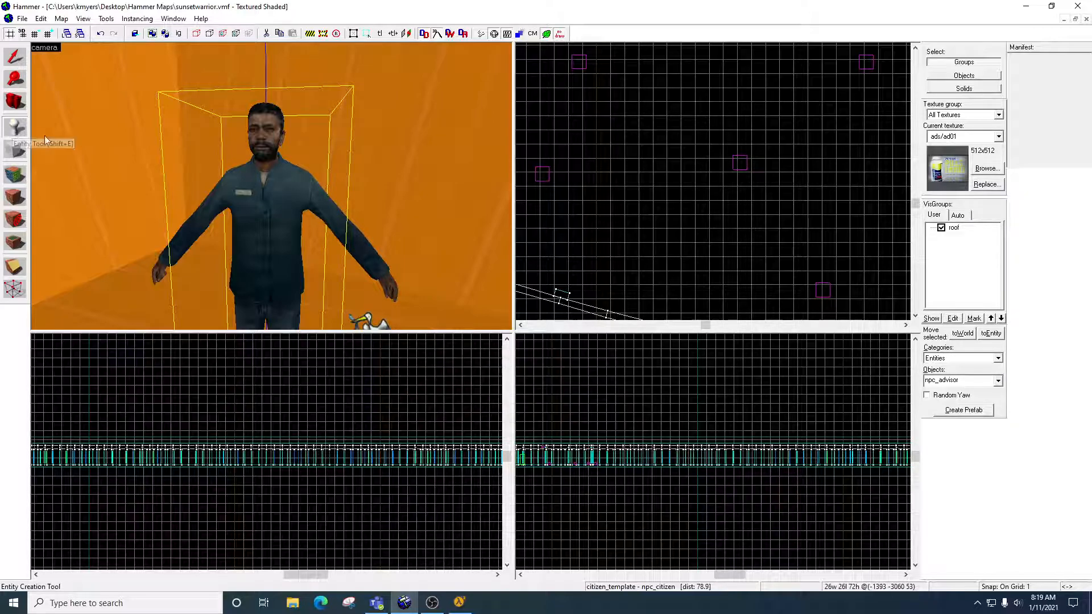
click(17, 58)
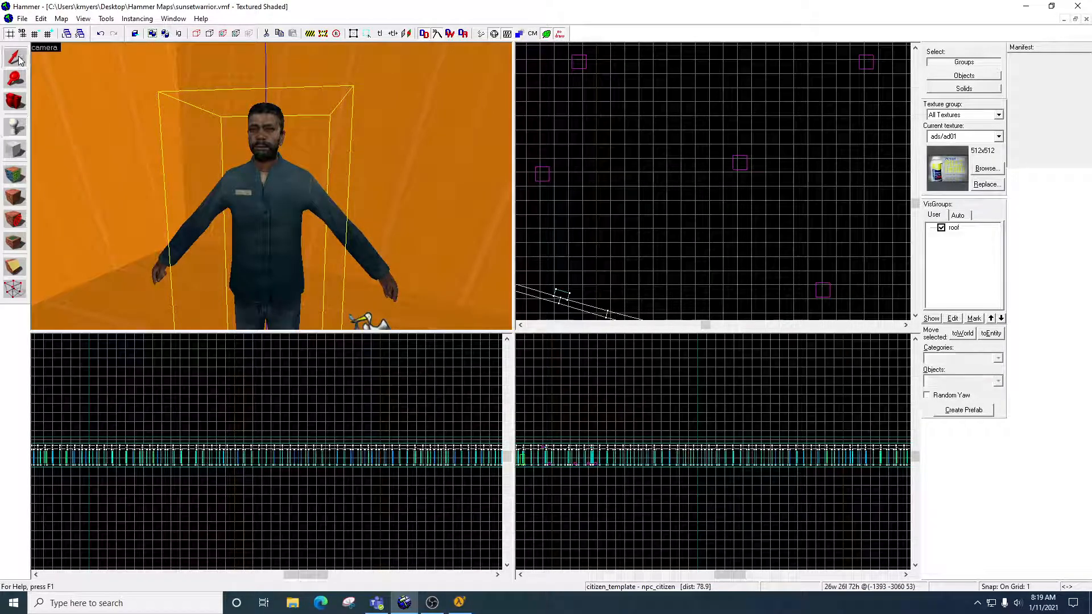
Review the class info and flags of the citizen_template NPC, including the Template NPC flag, and close its properties.
double_click(264, 140)
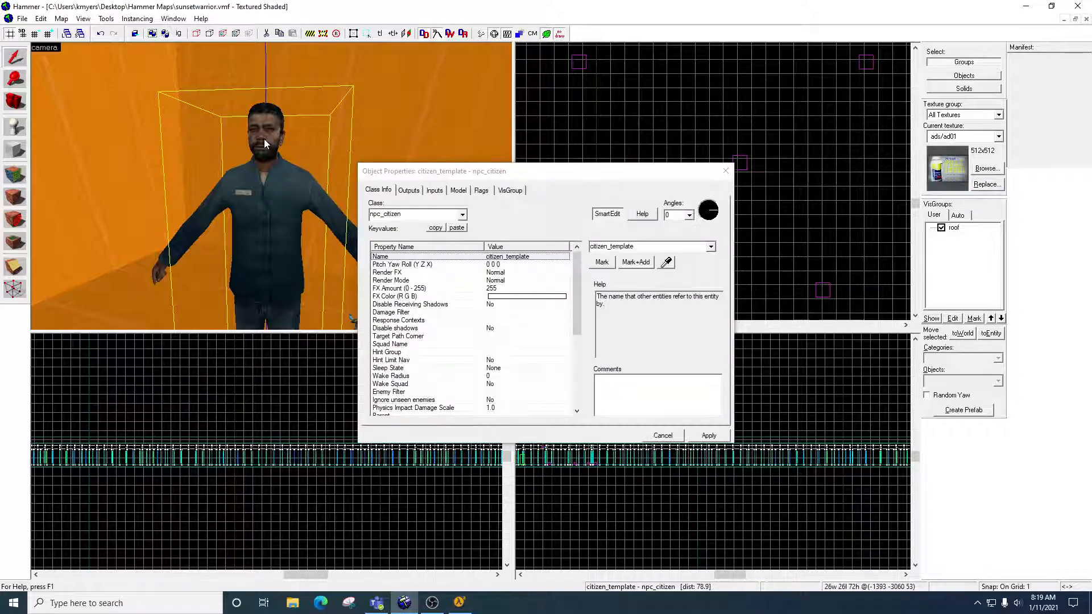
mouse_move(582, 178)
mouse_down()
mouse_move(578, 205)
mouse_move(590, 181)
mouse_up()
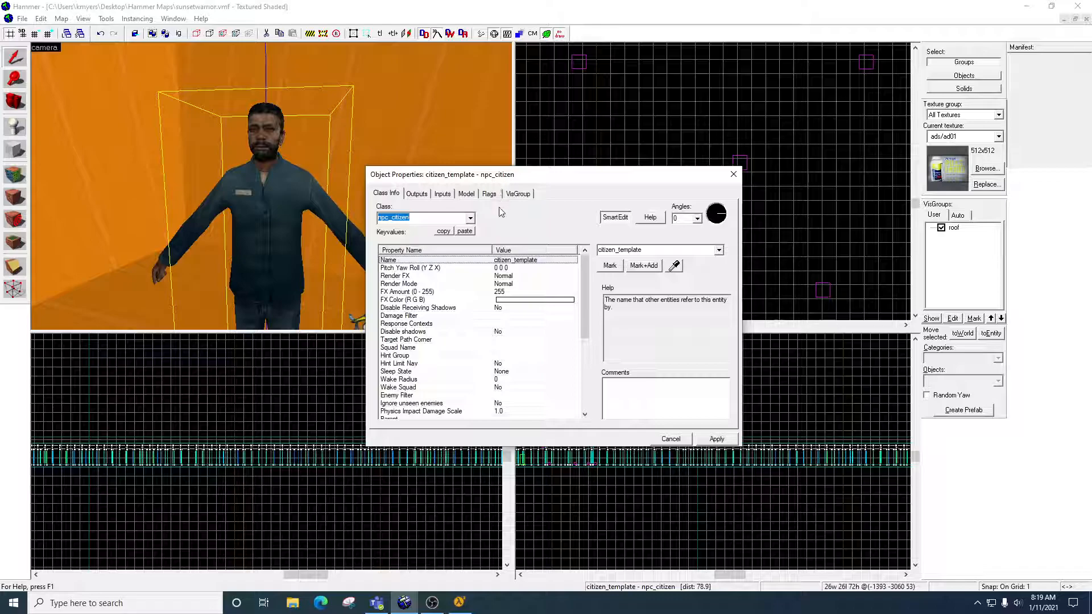
drag(529, 179, 568, 180)
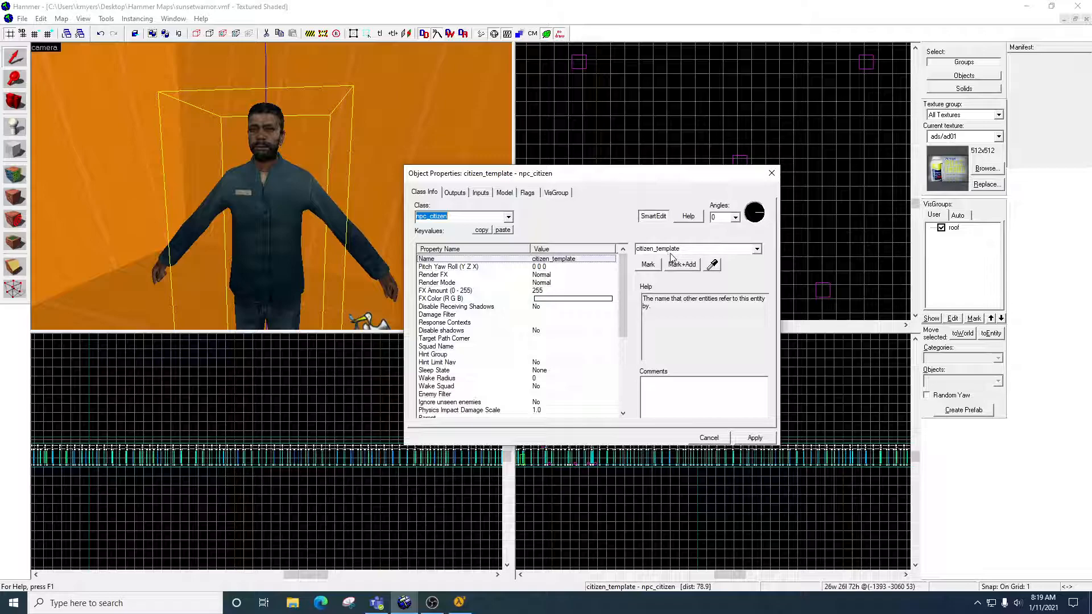
click(527, 193)
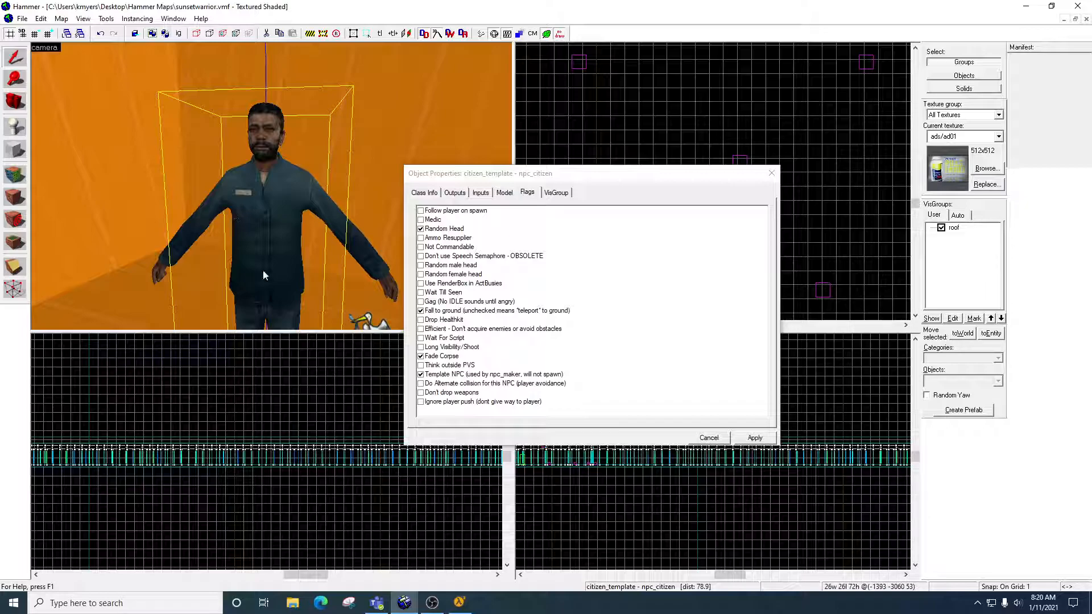
click(770, 173)
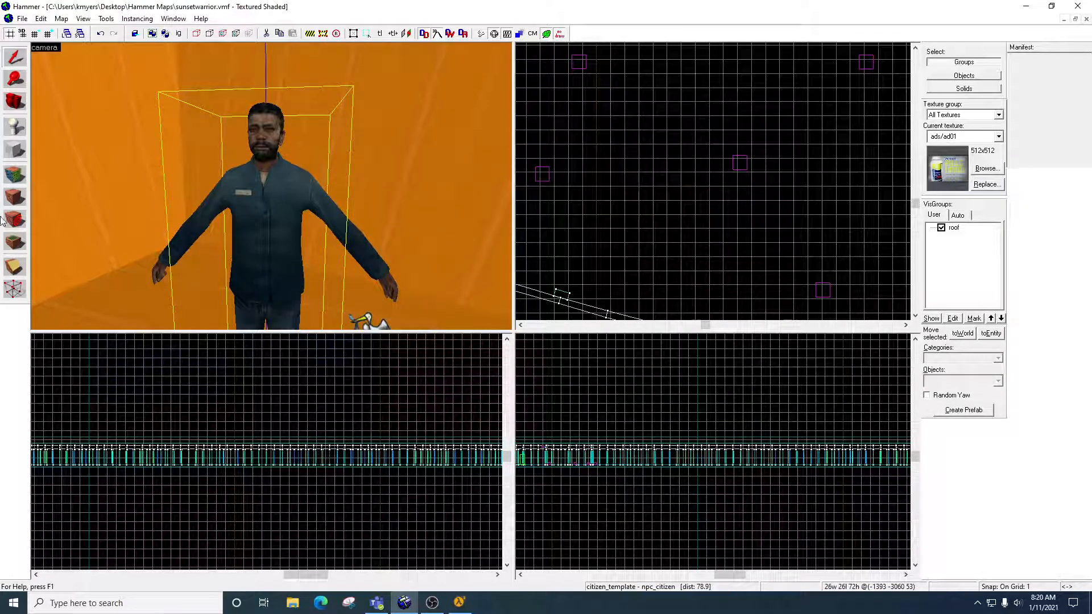
Examine the class, name and reuse delay of a citizen_spawn spawn destination in the hall, and close its properties.
key(z)
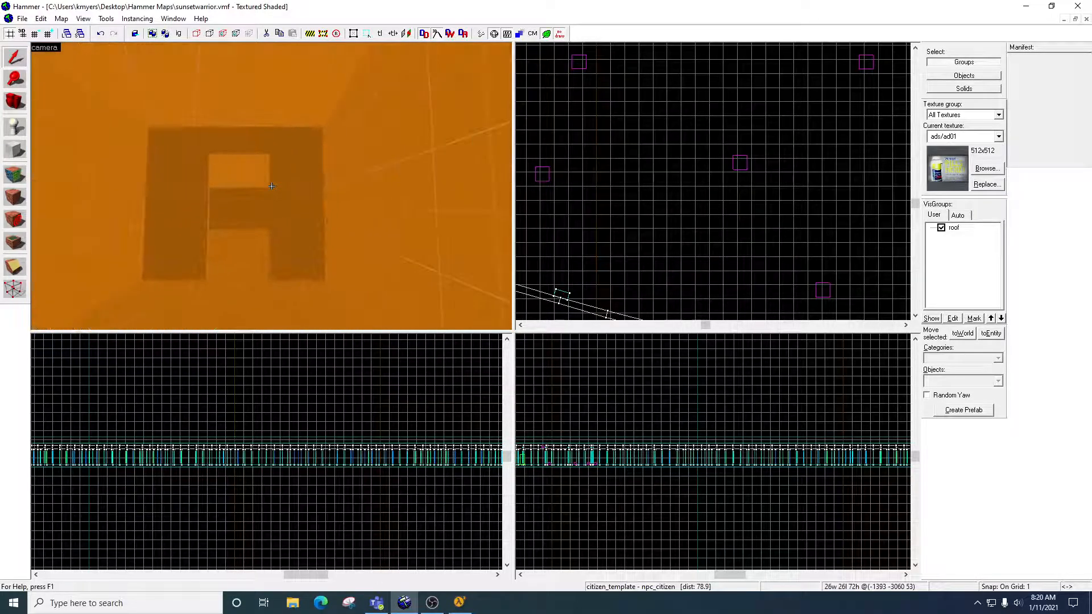
key(w)
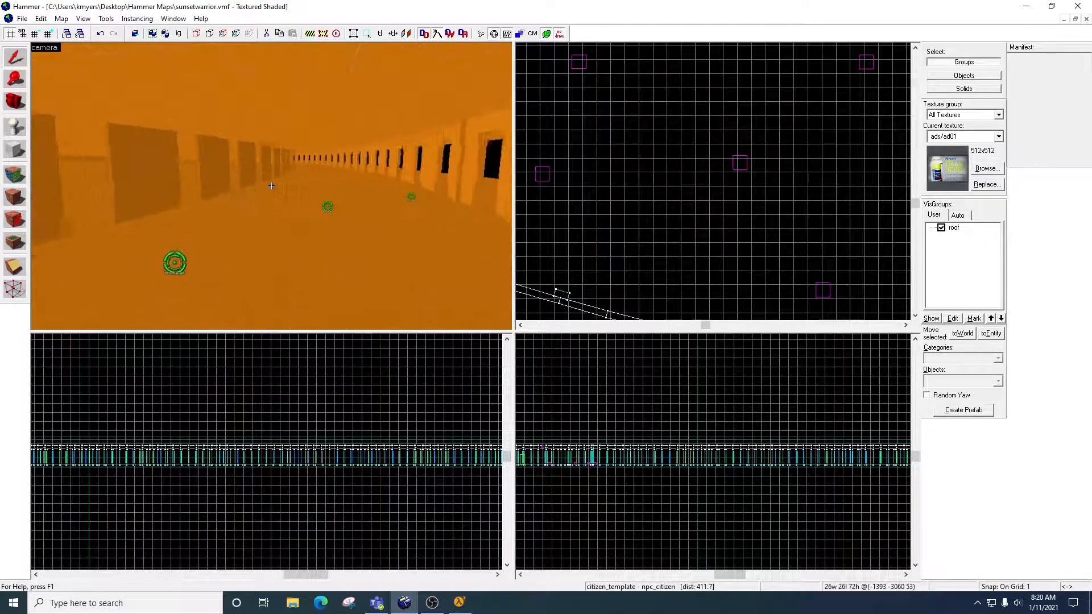
key(w)
key(w)
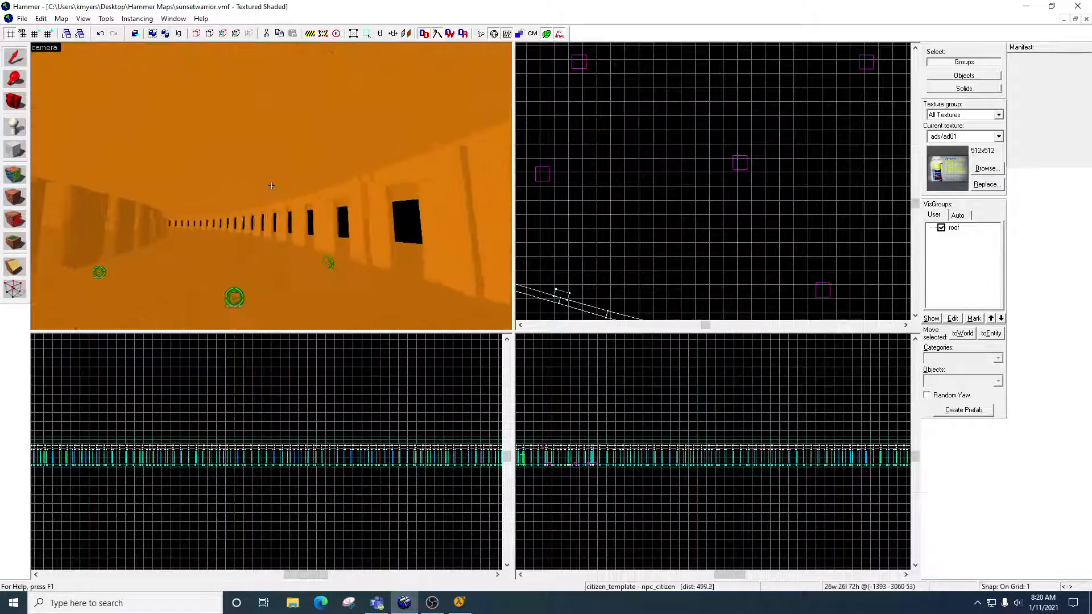
key(w)
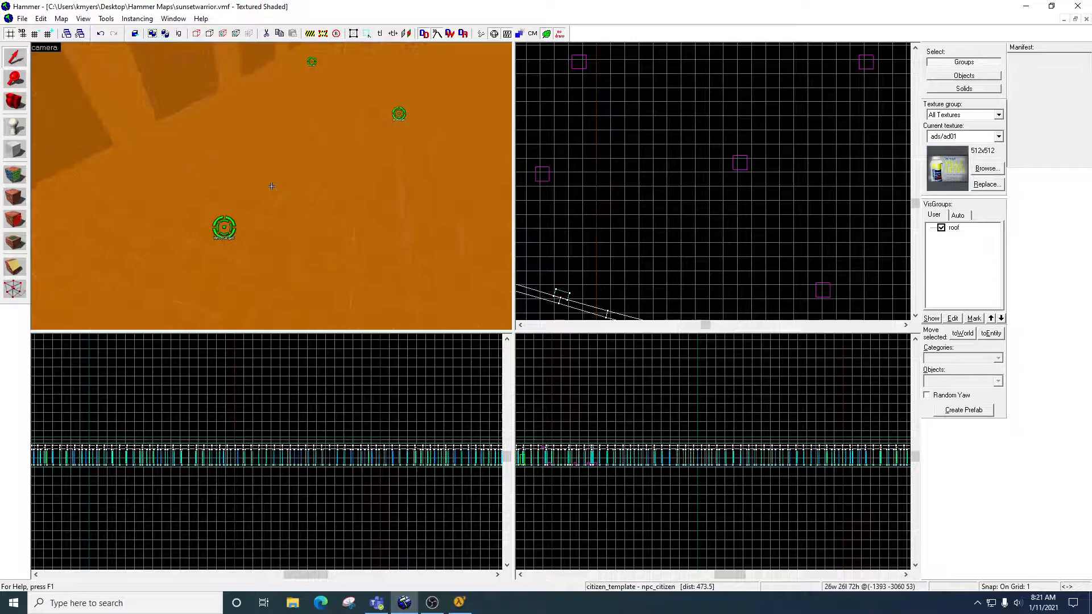
key(w)
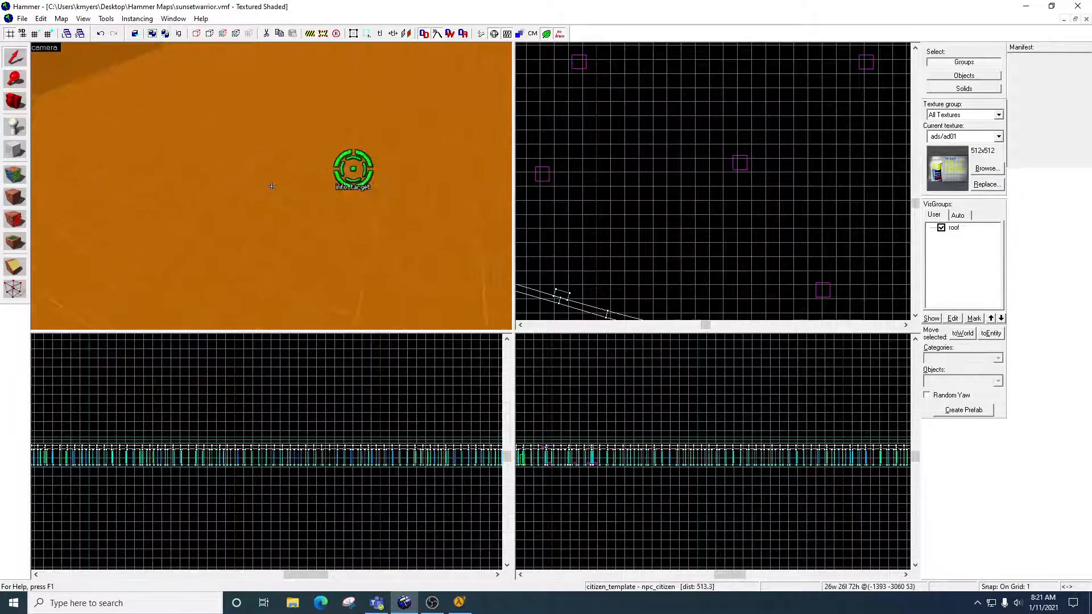
key(w)
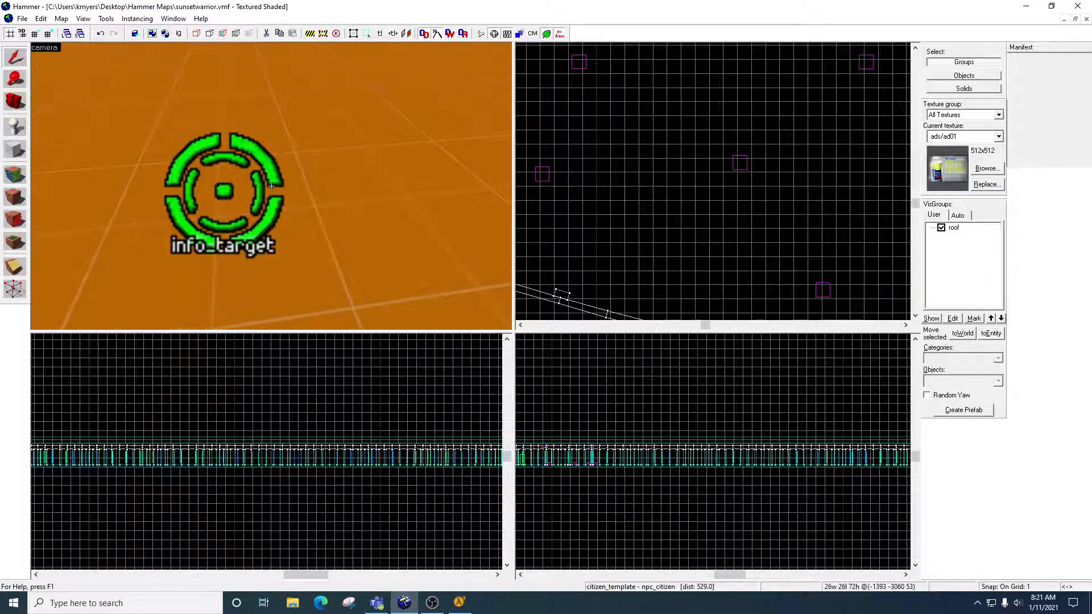
click(17, 103)
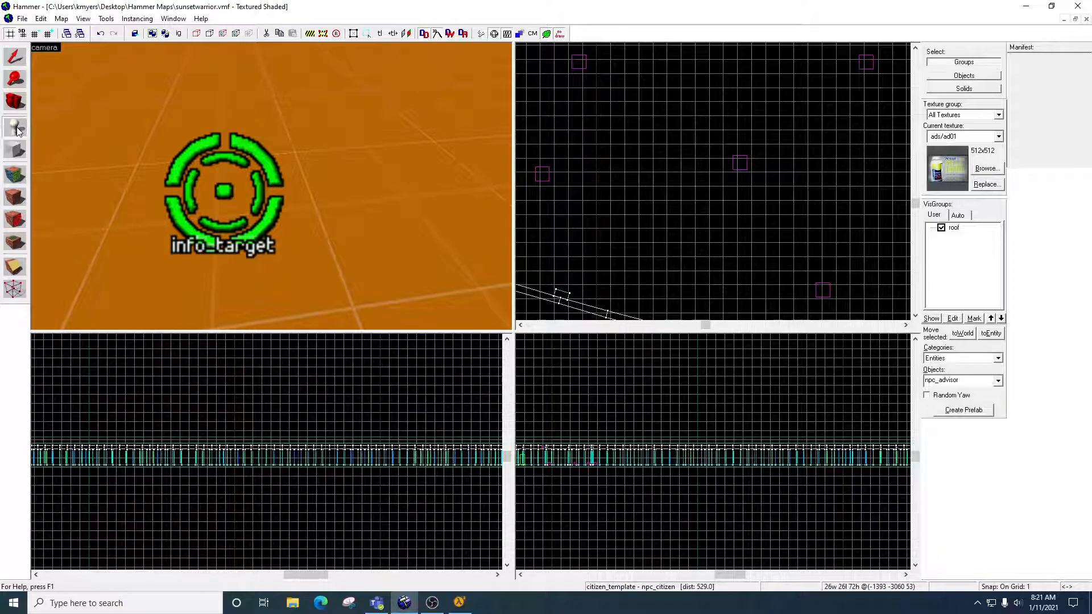
click(14, 57)
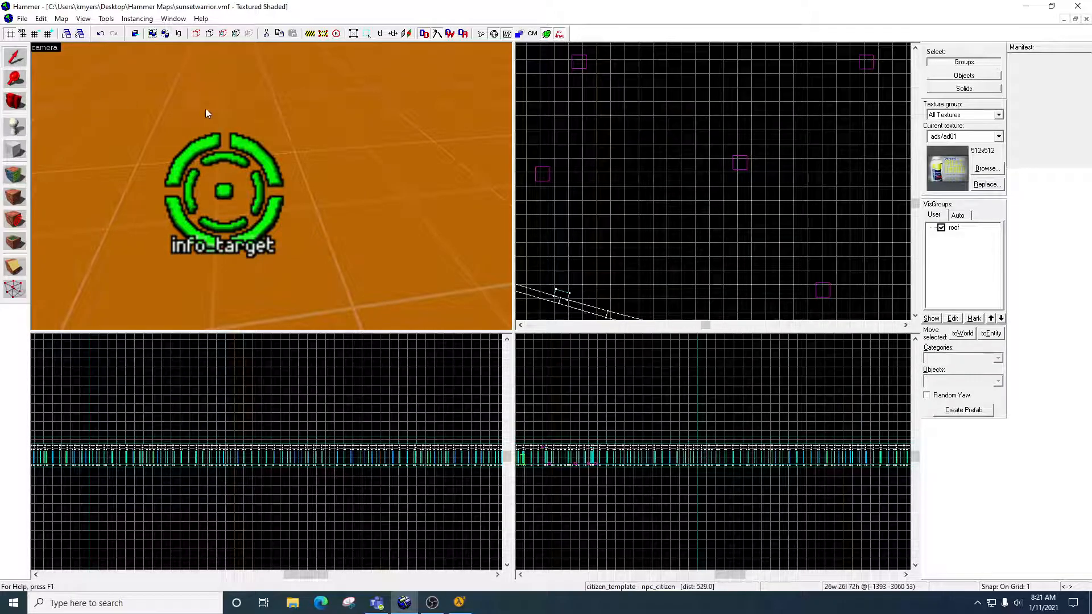
double_click(243, 140)
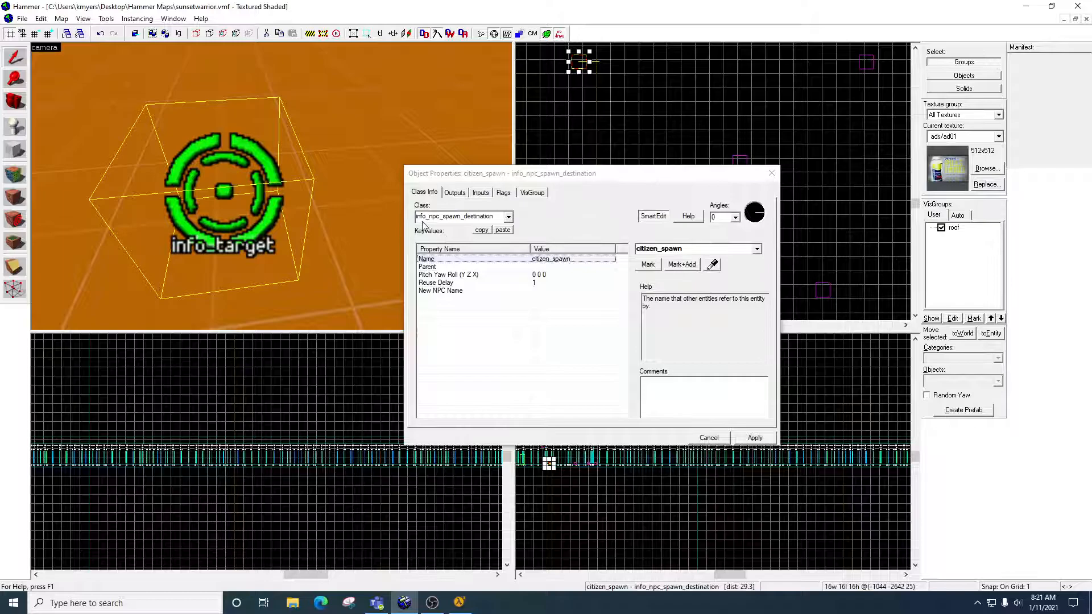
key(ctrl+s)
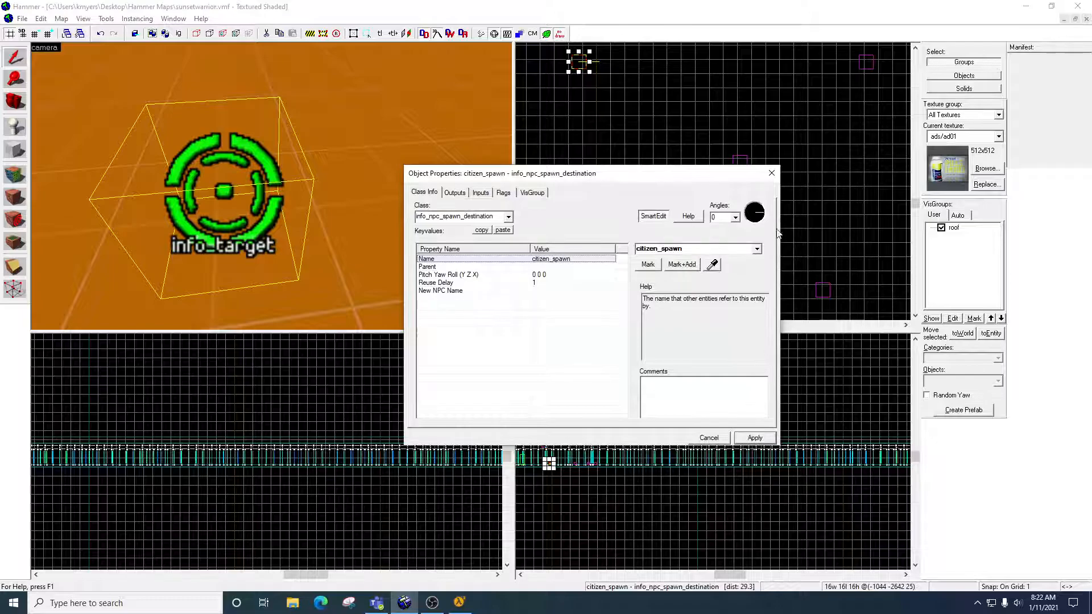
click(772, 174)
Duplicate the citizen_spawn destination twice in the top view, placing copies at about (-1012, -2842) and (-1183, -2521).
scroll(762, 222, down, 4)
scroll(762, 225, up, 1)
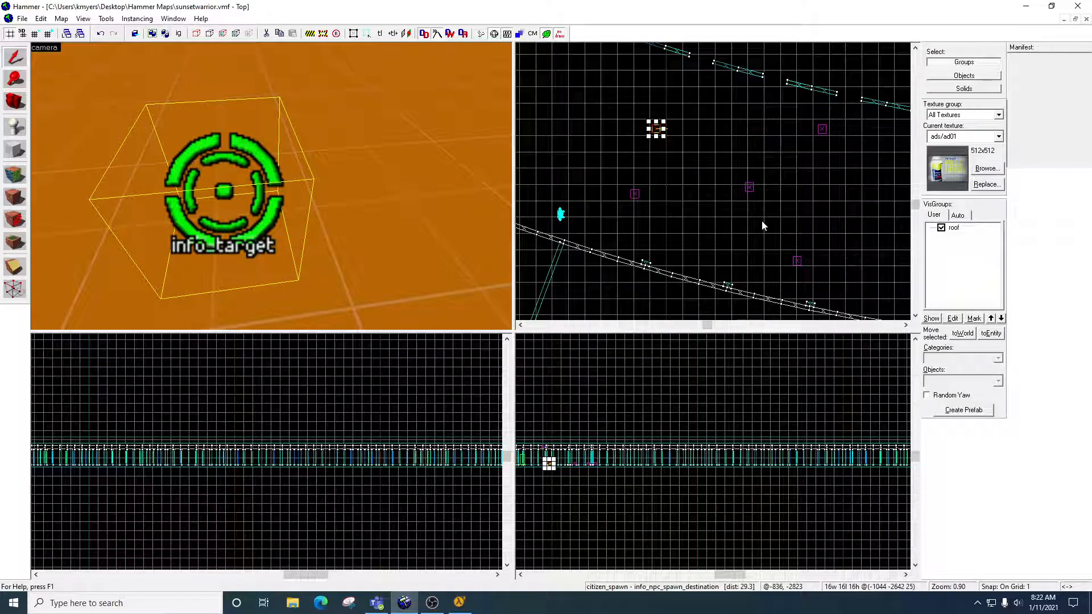
click(656, 129)
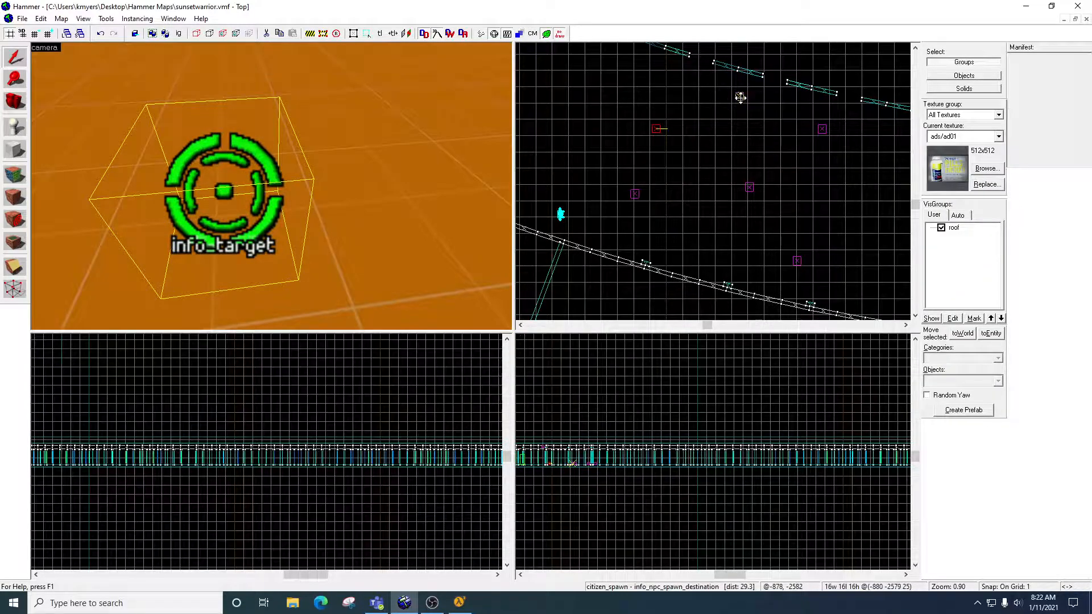
drag(754, 45, 672, 237)
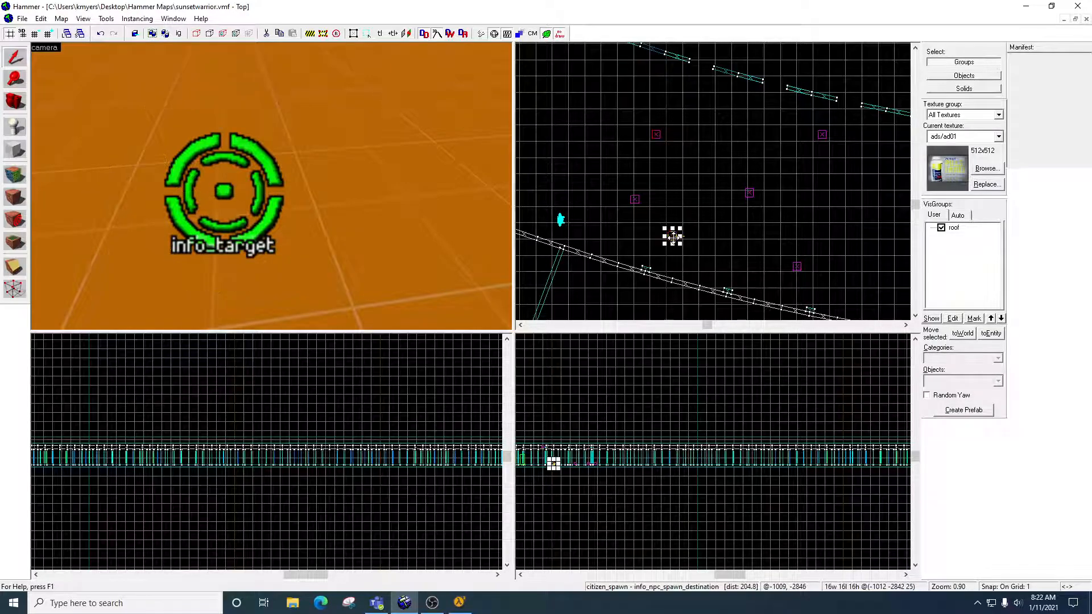
click(656, 135)
drag(656, 140, 585, 78)
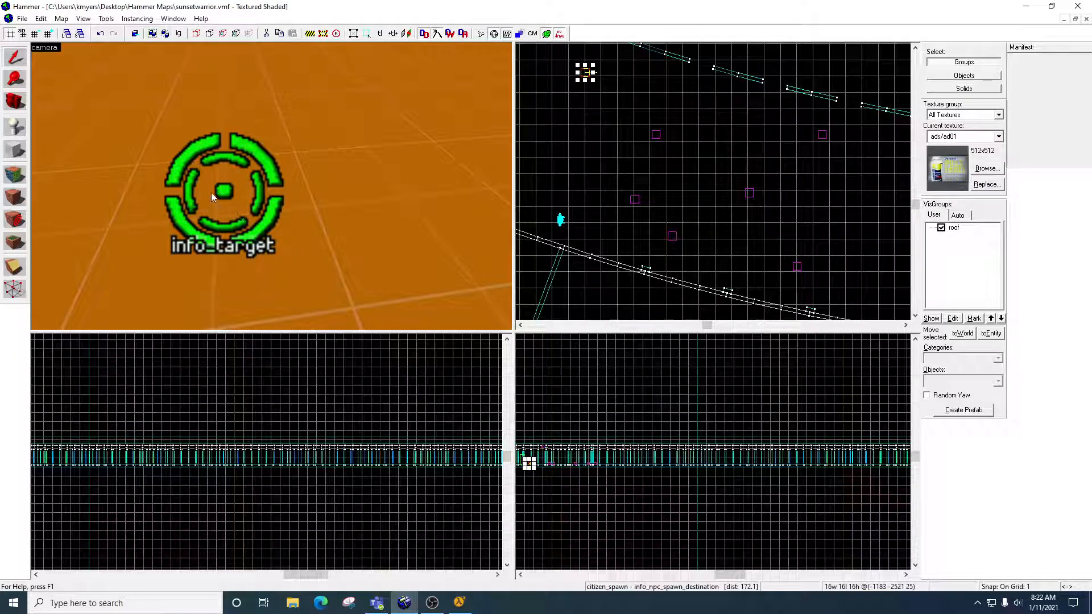
Open the properties of the npc_maker entity beside the citizen and examine its name, start state, NPC count, spawn frequency and live NPC limit.
key(z)
key(w)
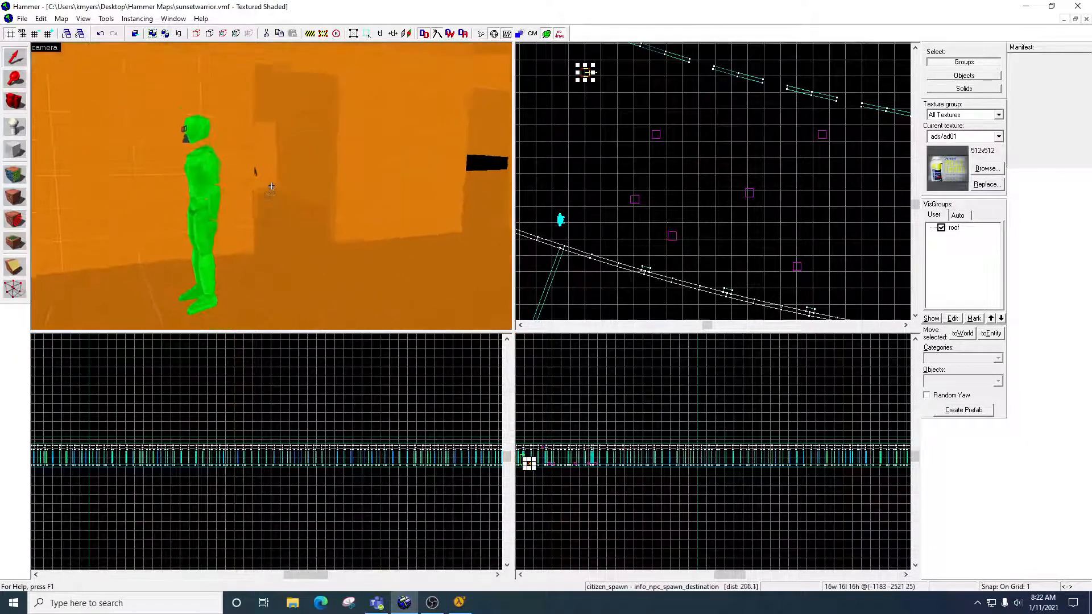
key(w)
key(w)
key(z)
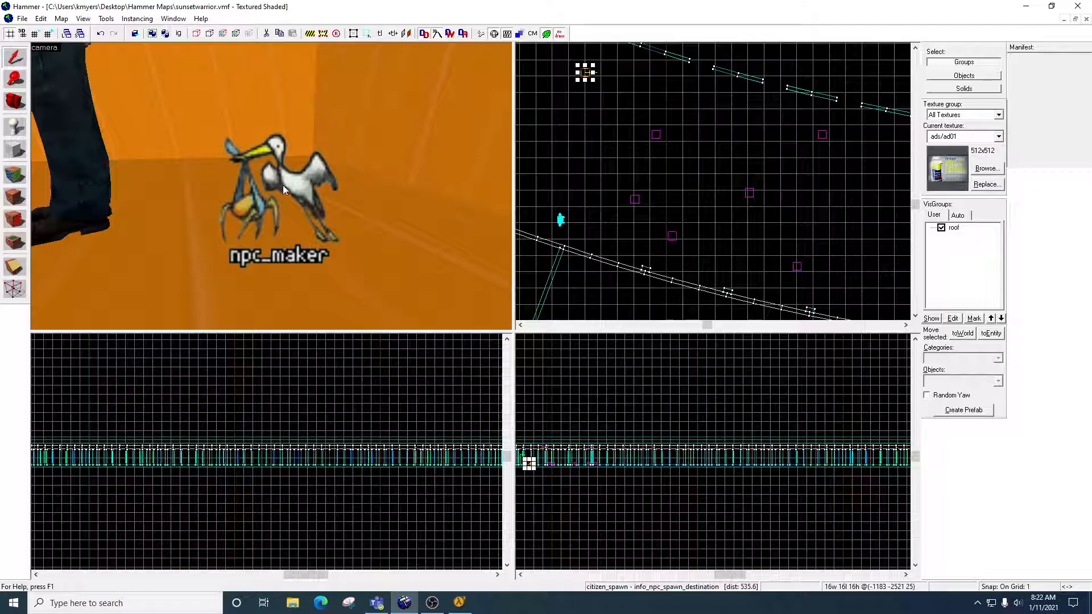
double_click(286, 179)
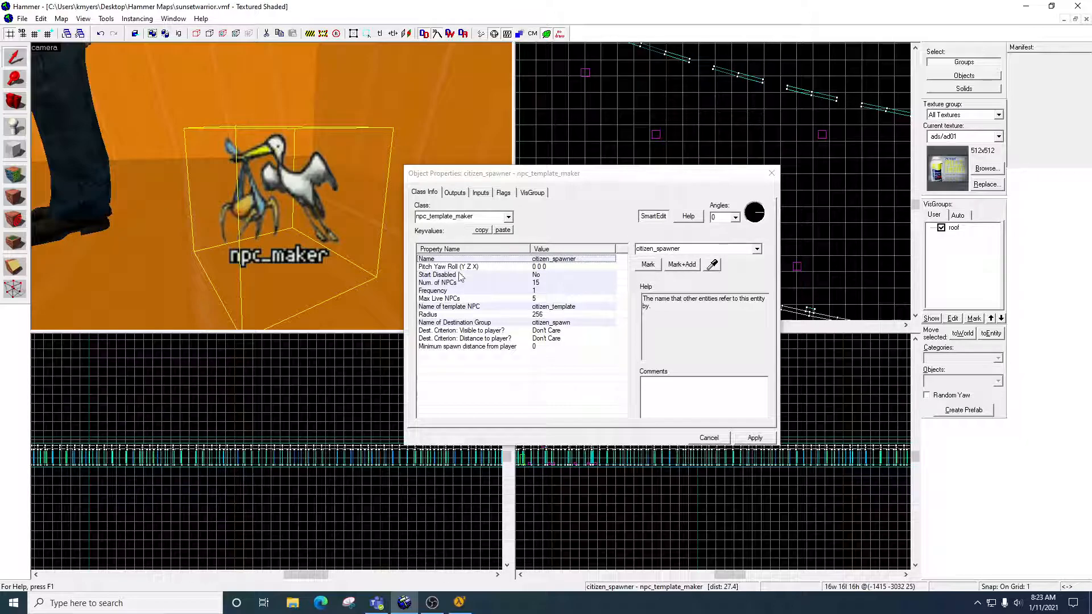
click(566, 261)
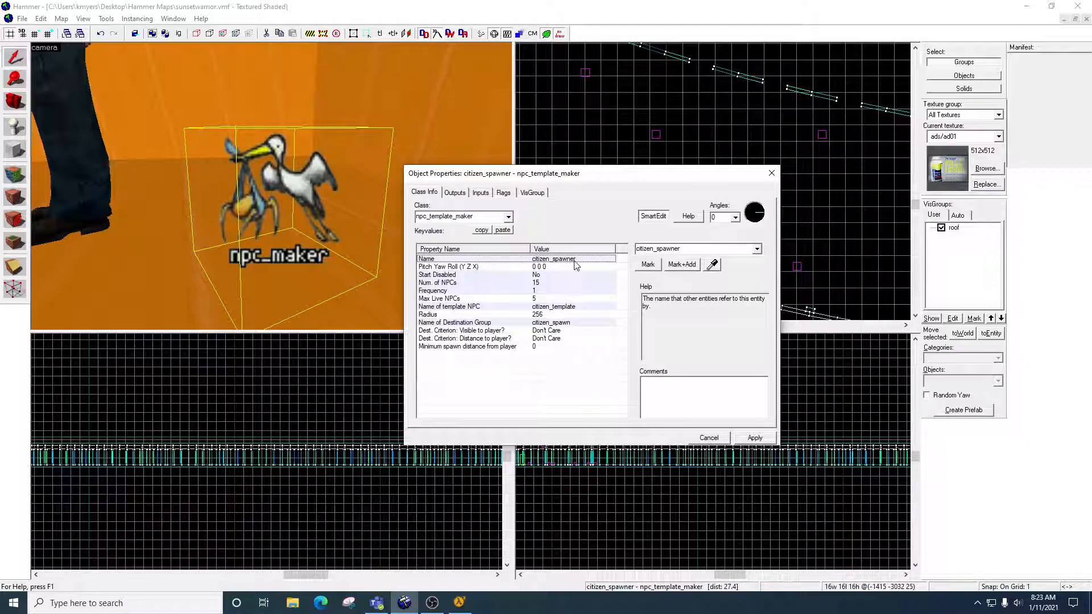
click(476, 275)
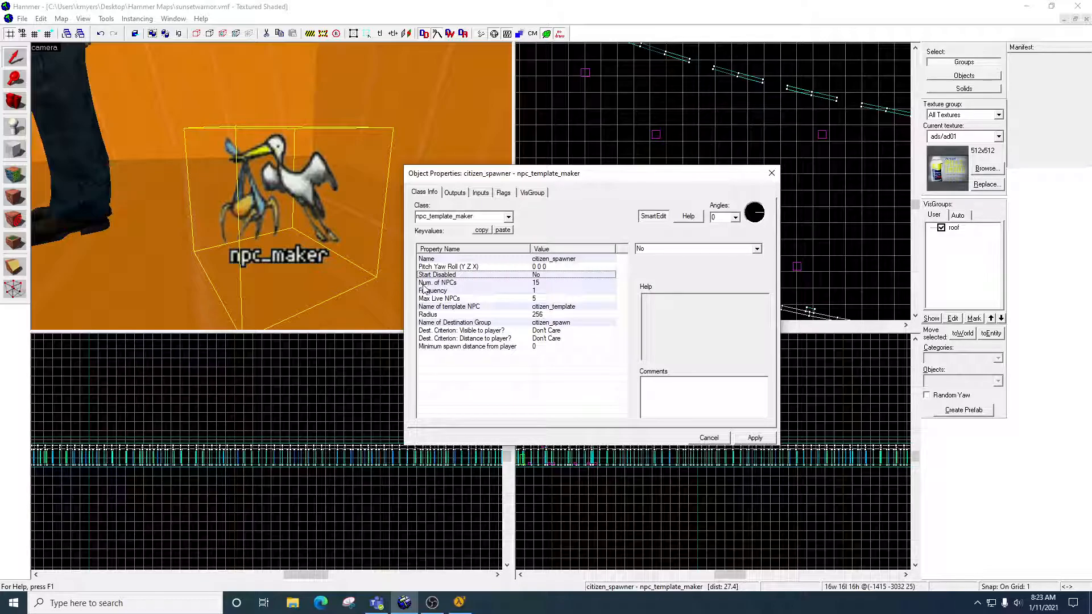
click(474, 284)
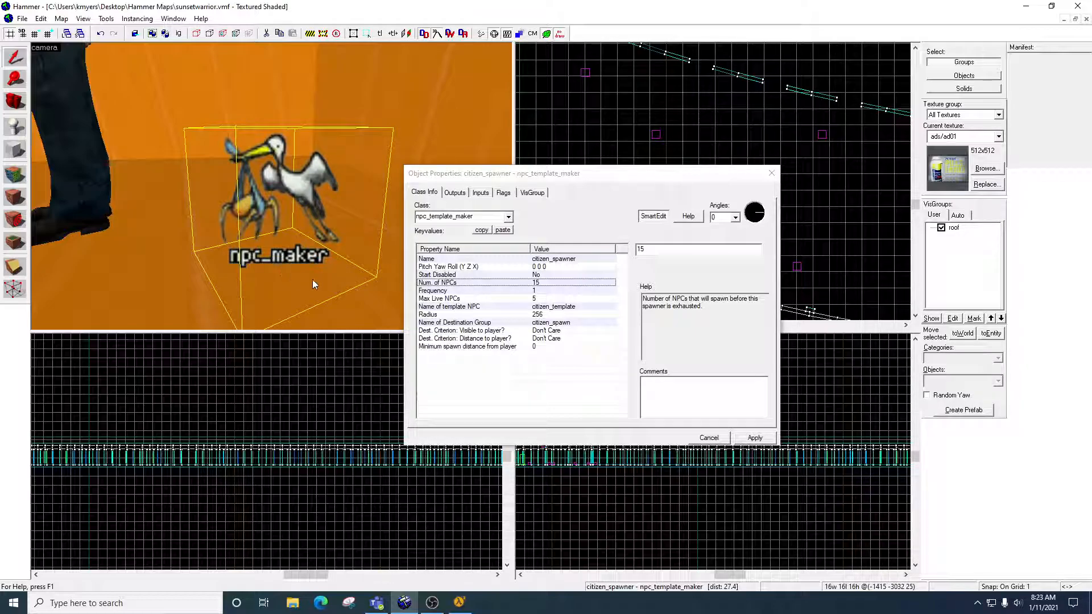
click(444, 292)
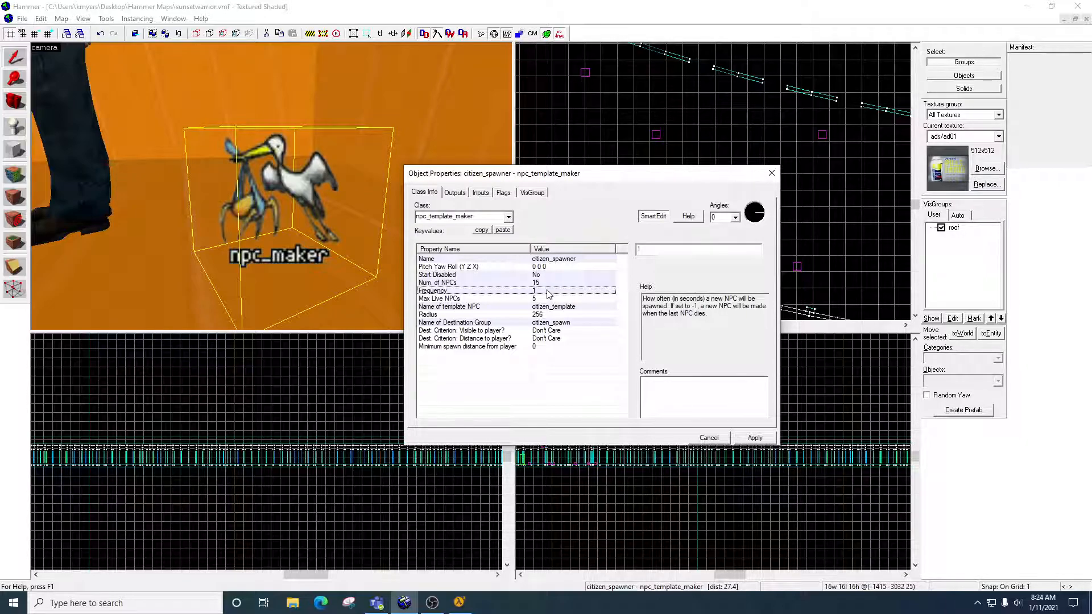
click(528, 300)
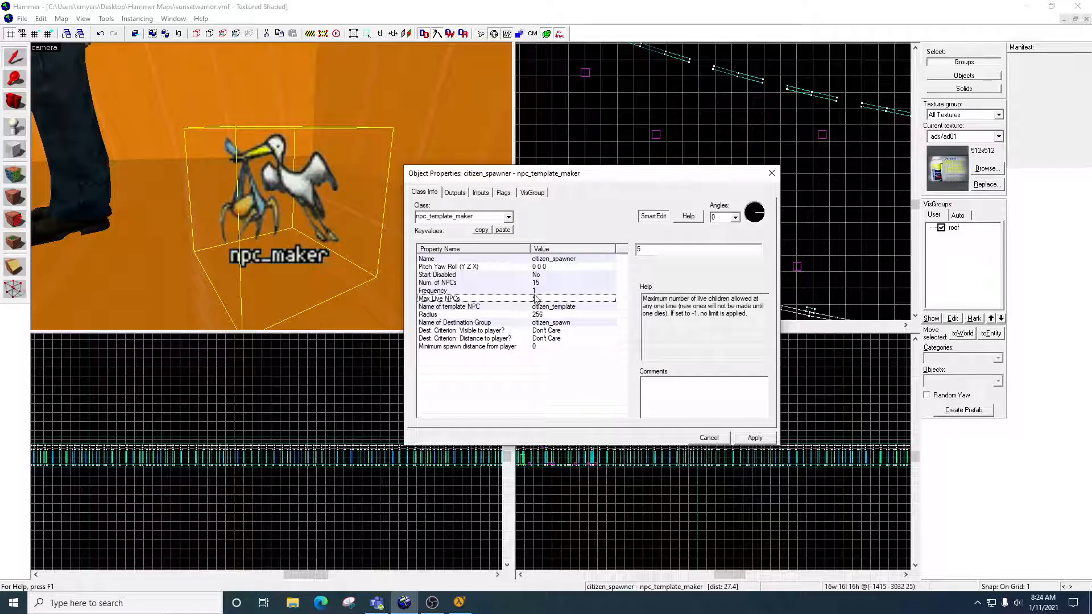
click(369, 182)
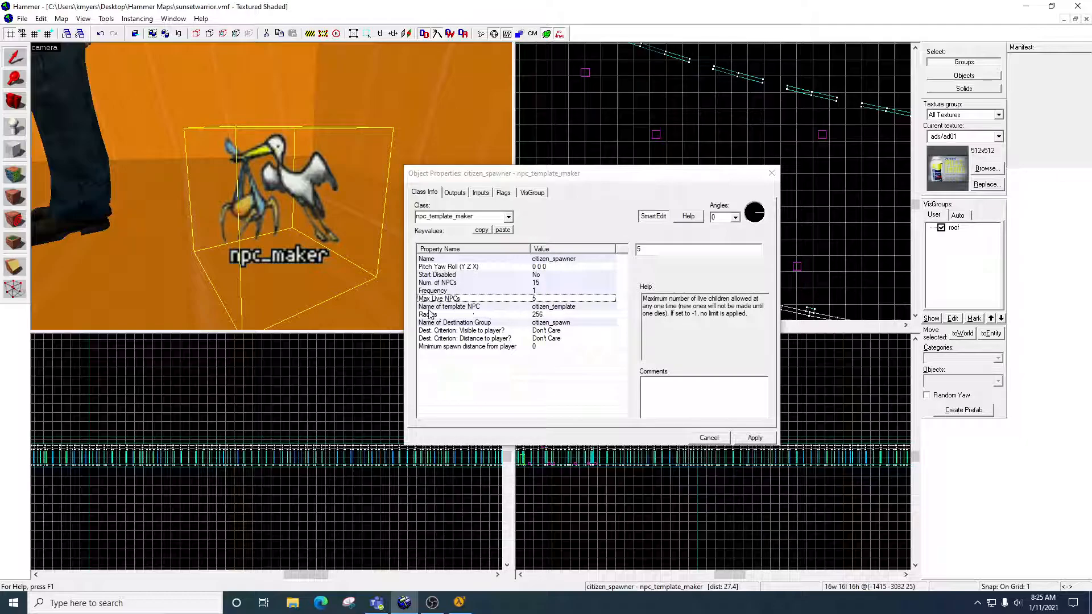
Review the spawner's template NPC and destination group, and choose Don't Care for the destination's visibility to the player.
click(471, 308)
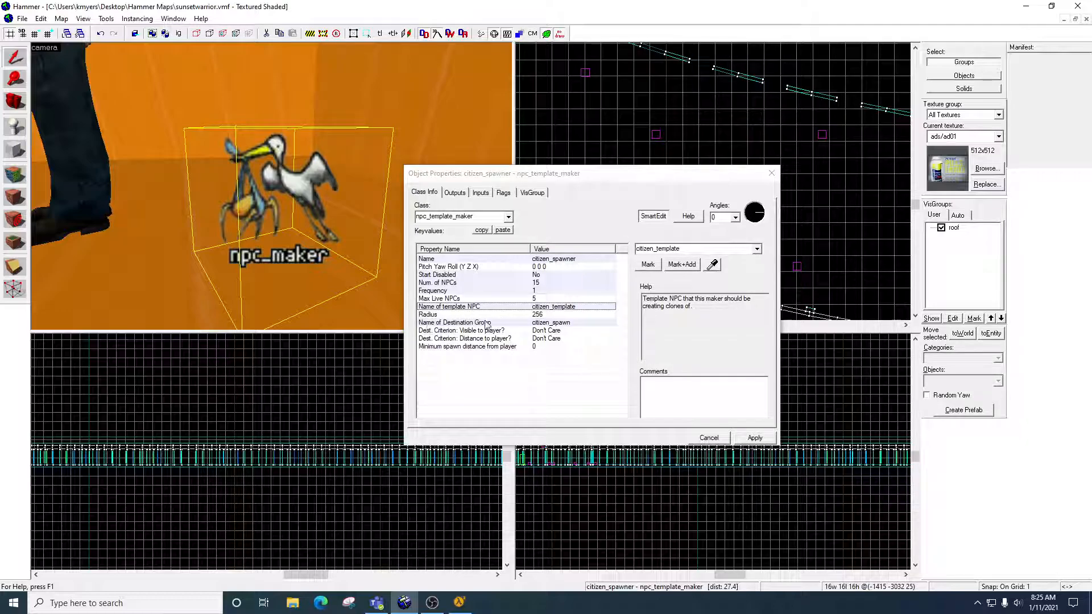
click(550, 323)
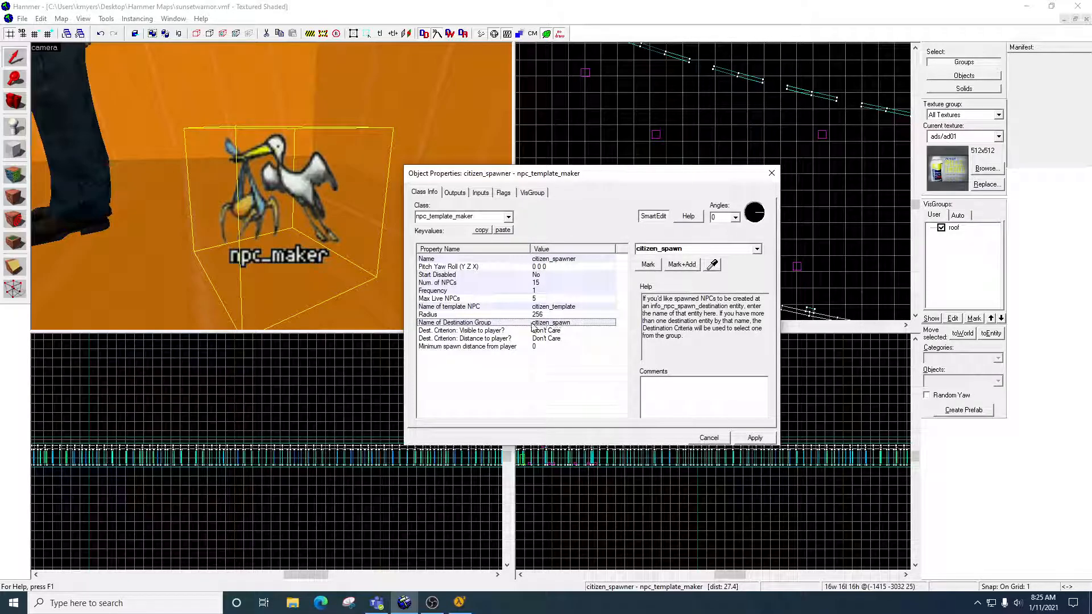
click(470, 331)
click(470, 337)
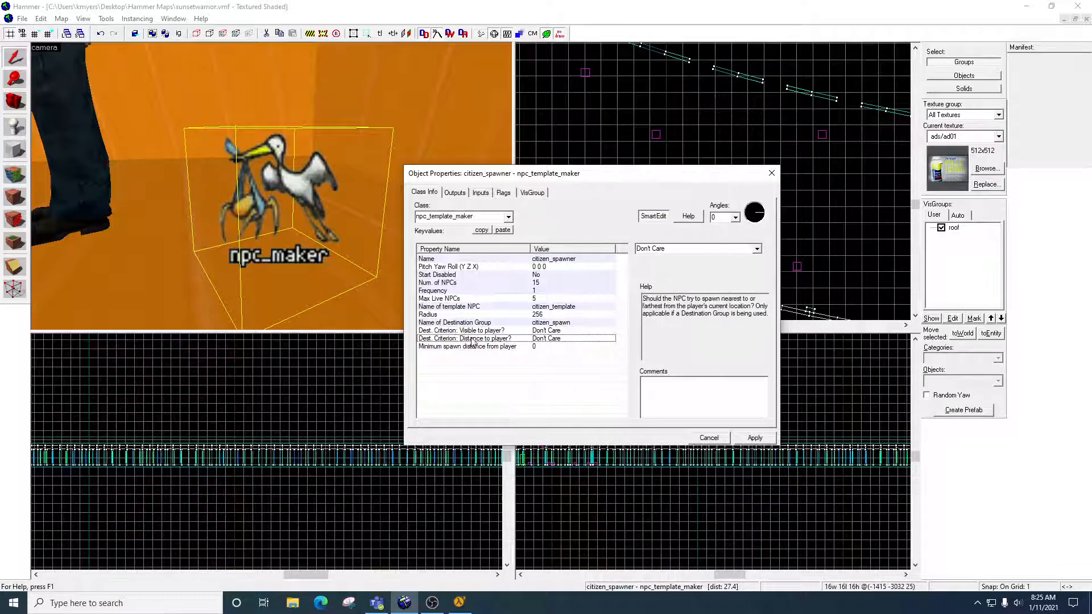
click(470, 332)
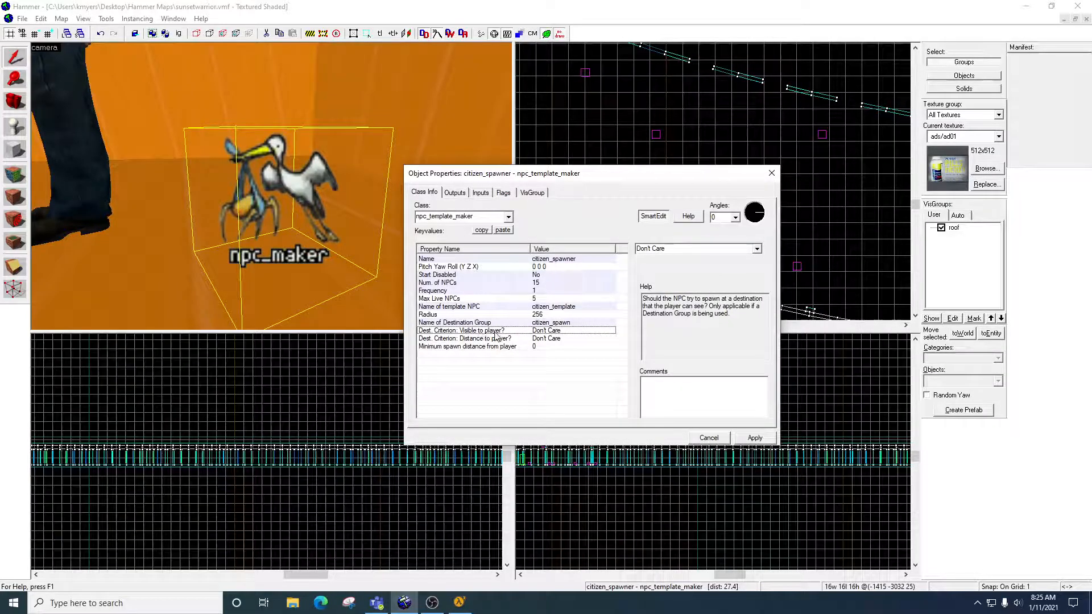
click(757, 249)
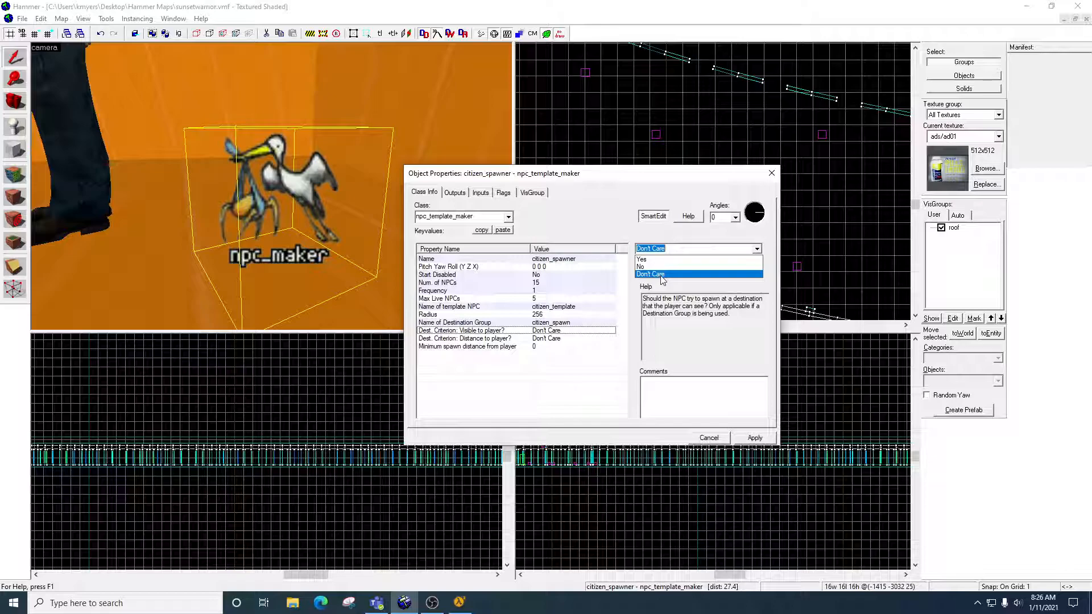
click(663, 279)
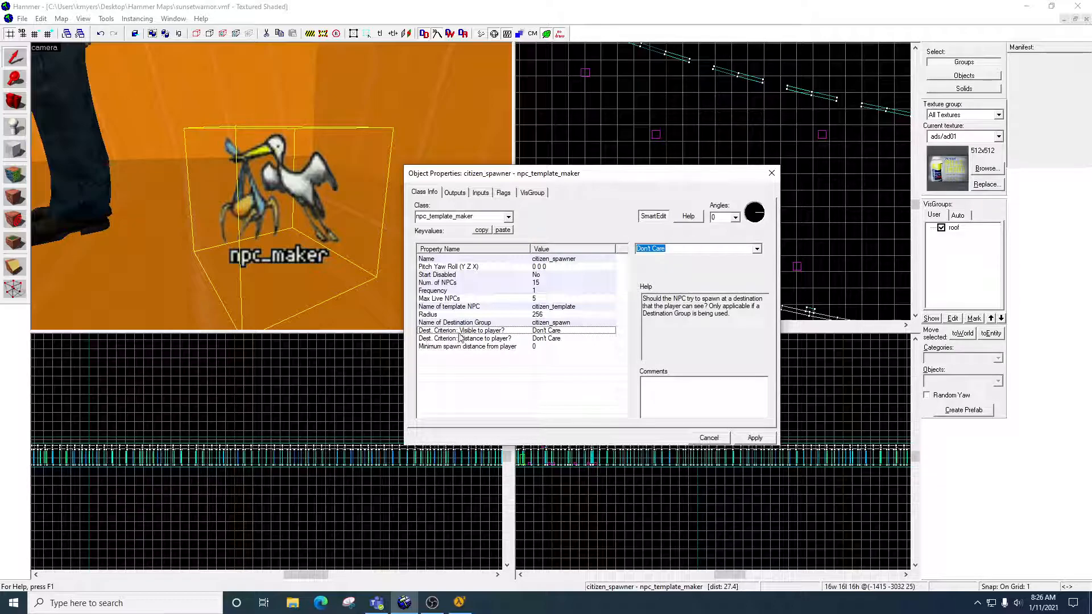
Choose Don't Care for the destination's distance to the player, and check the minimum spawn distance setting.
click(500, 339)
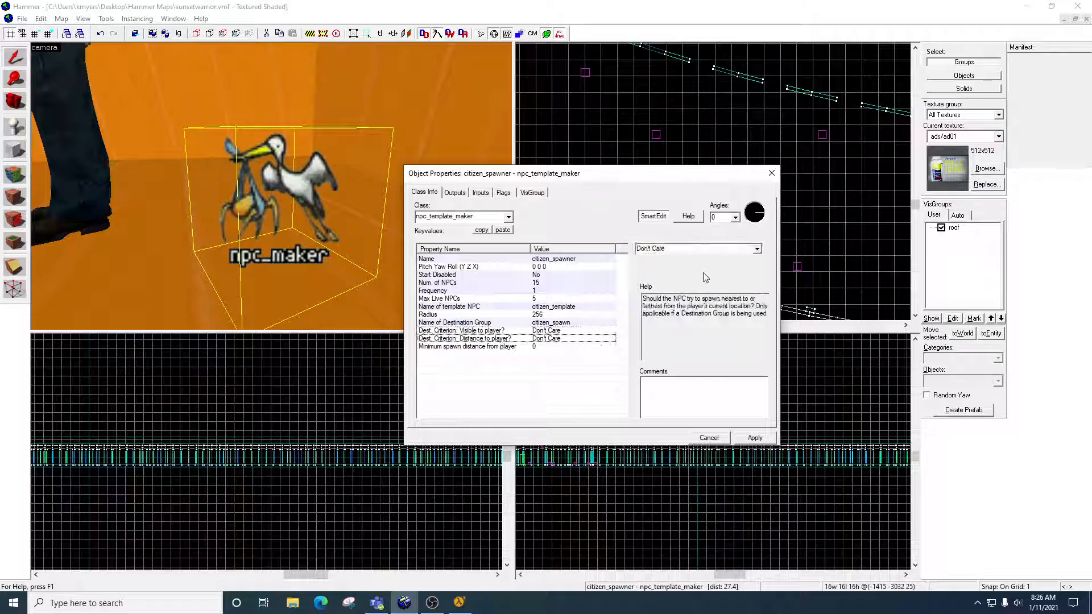
click(757, 250)
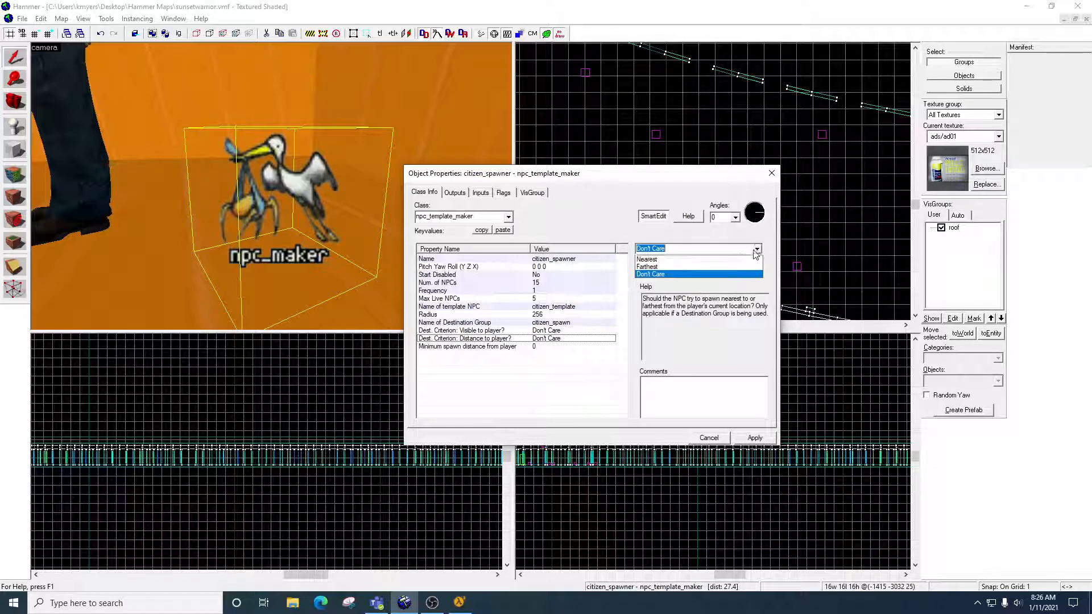
click(665, 277)
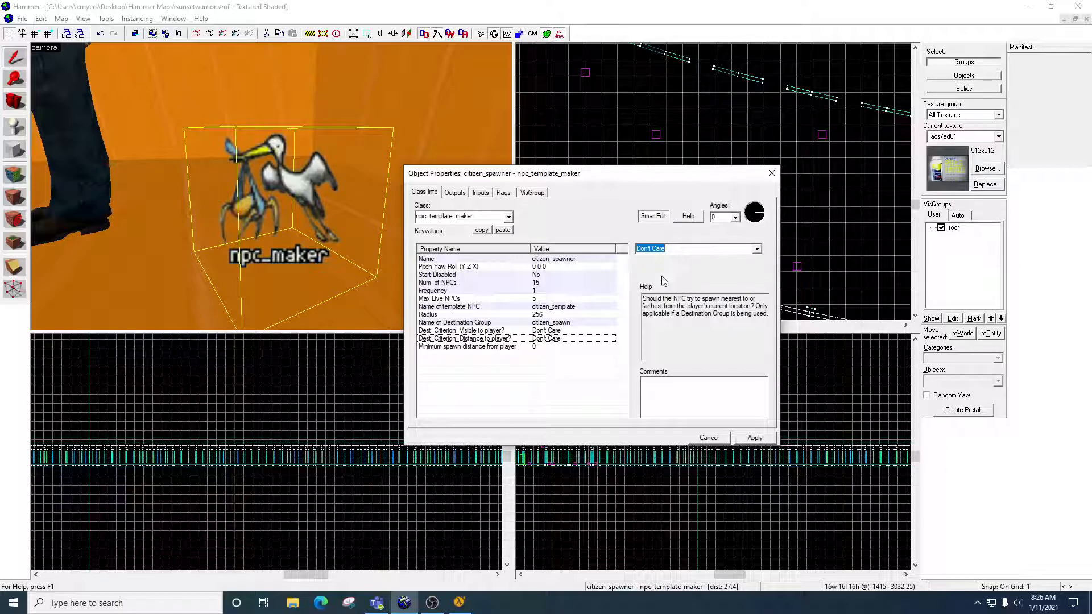
click(465, 347)
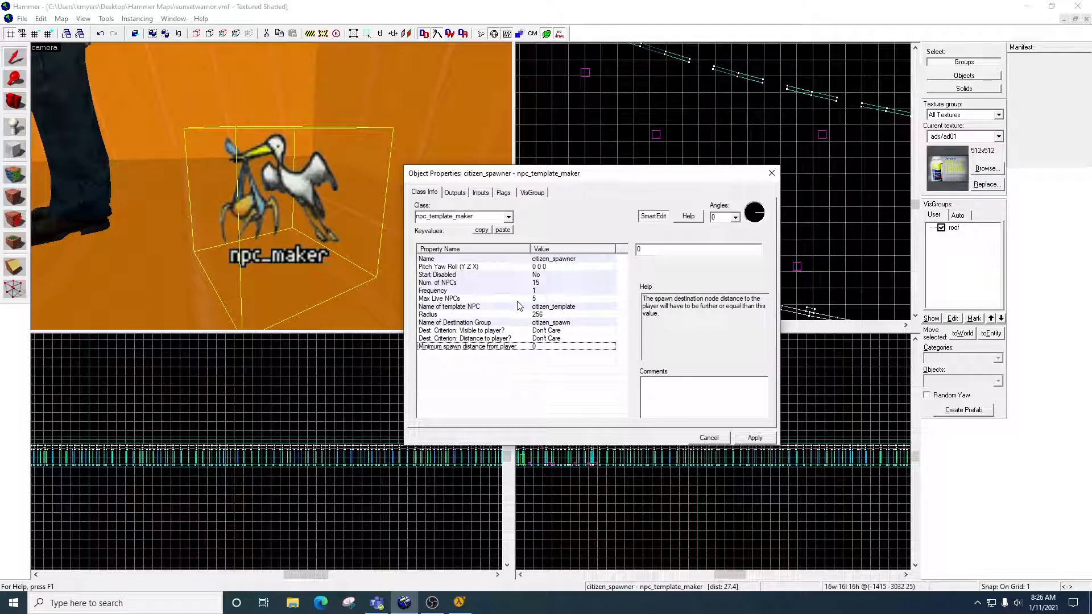
Apply the citizen_spawner properties, close them, and save the map.
click(754, 438)
click(771, 173)
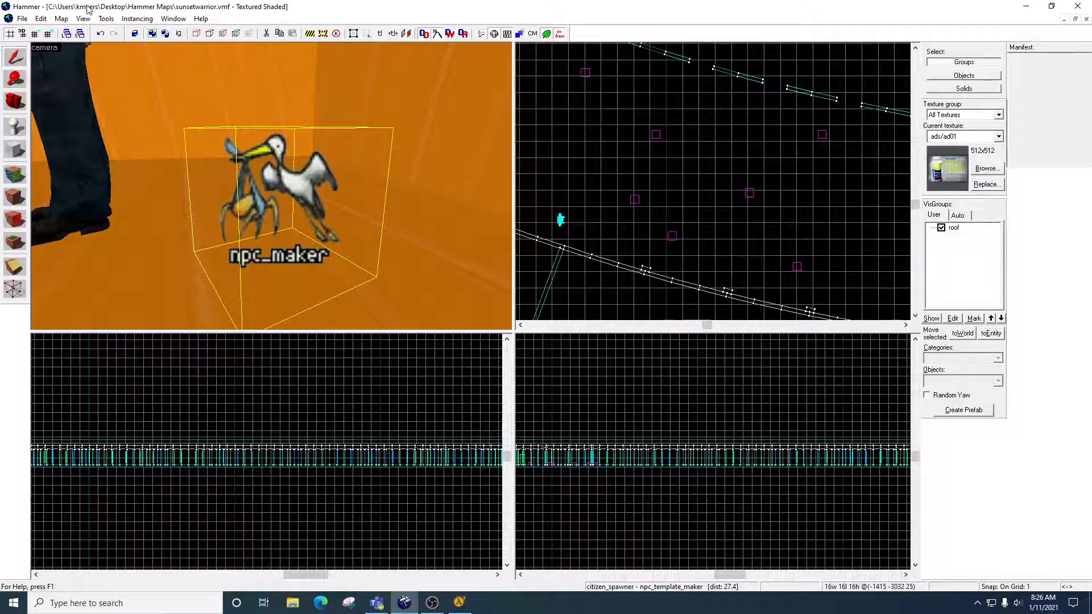
click(23, 20)
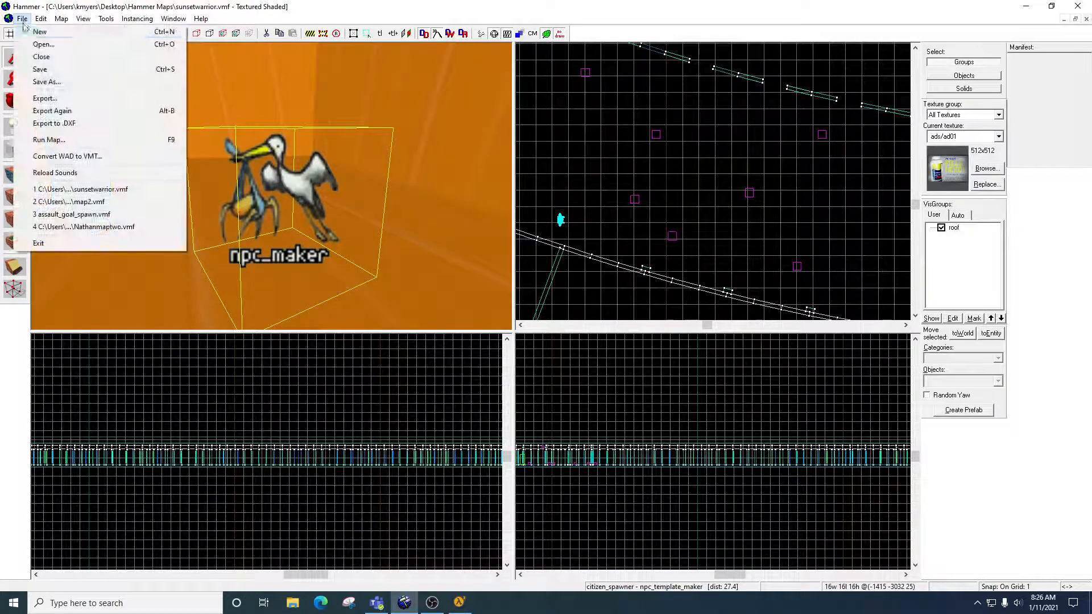
click(51, 70)
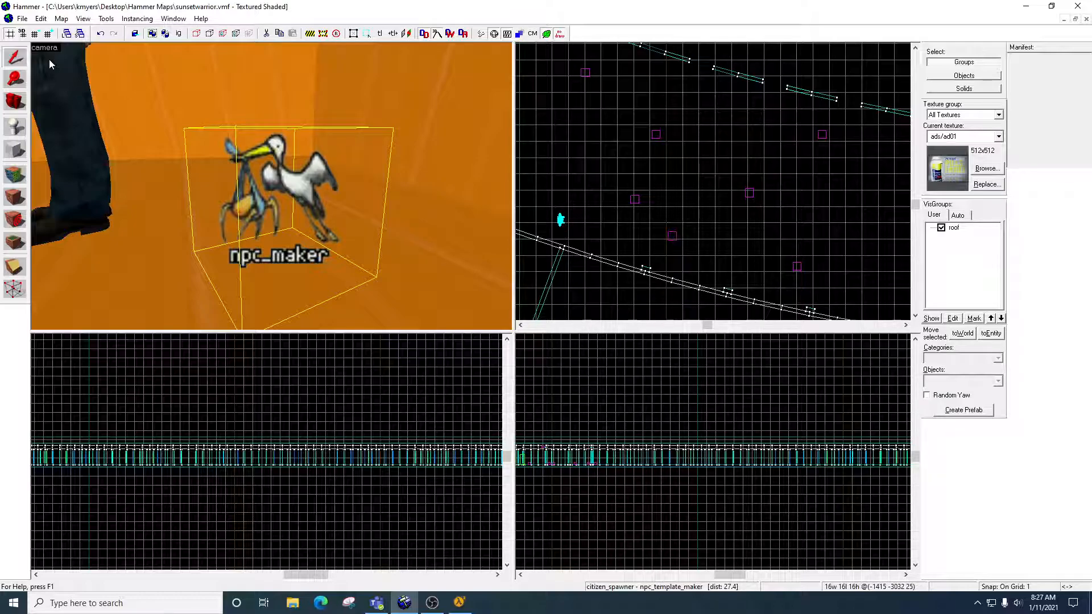
Switch to the running Half-Life 2 game and walk around the hall to inspect the spawned citizens and the side doorways.
click(460, 602)
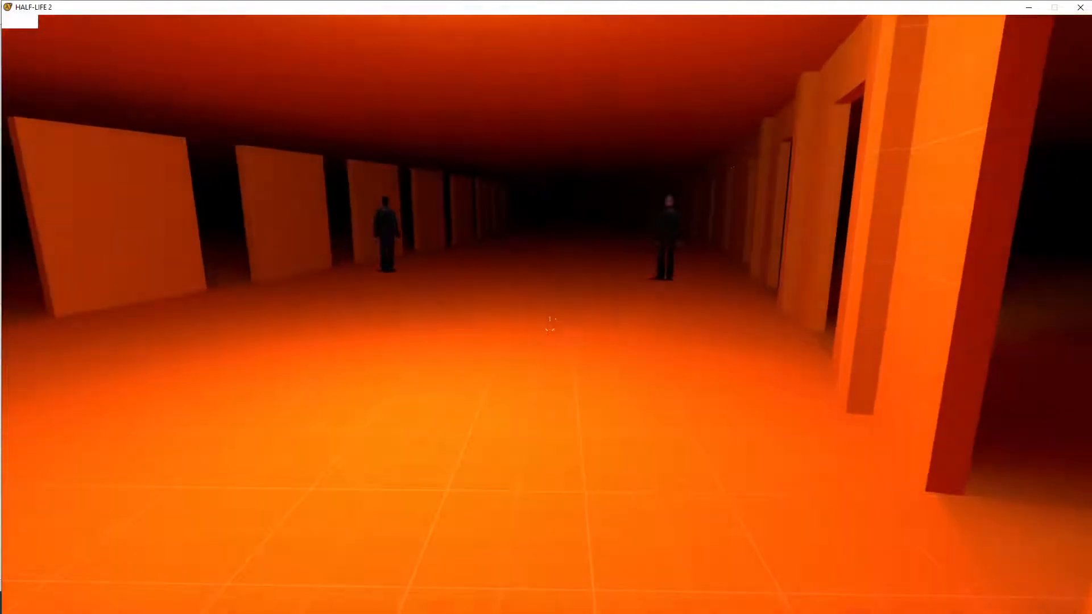
key(s)
key(a)
key(w)
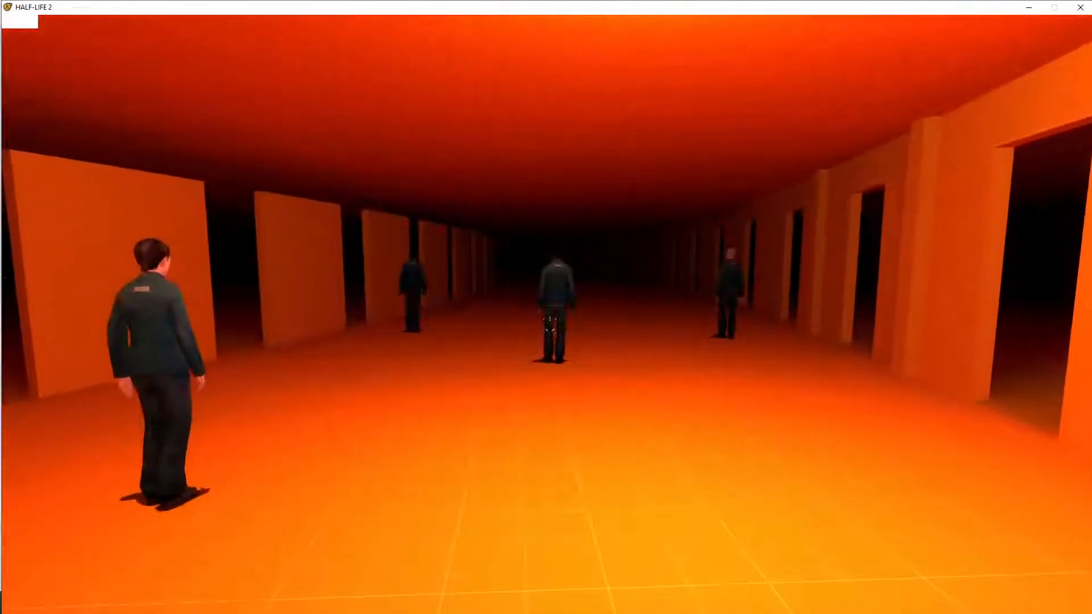
key(d)
key(s)
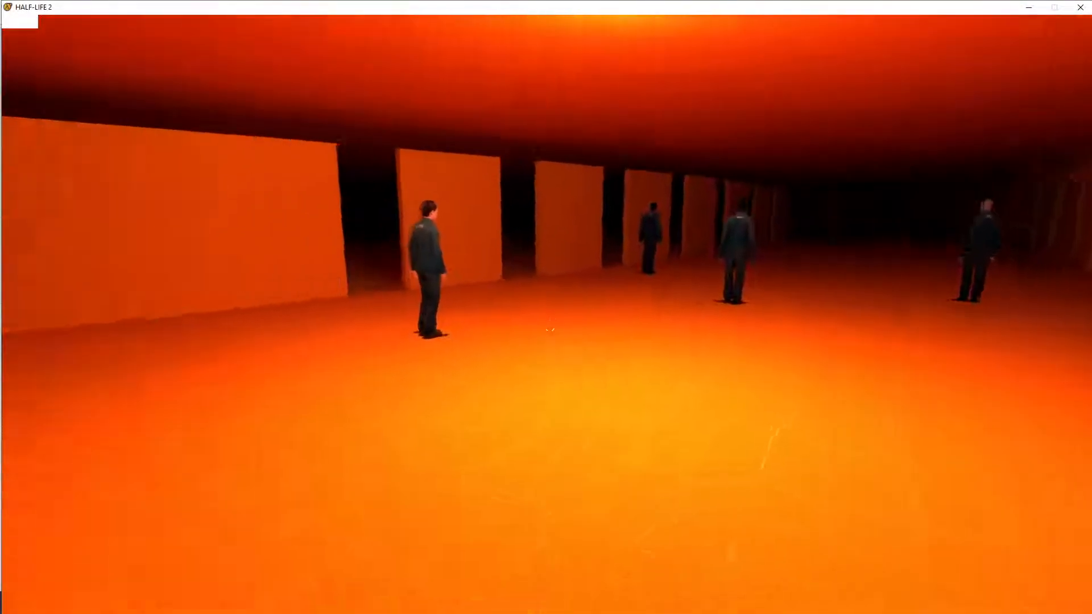
key(w)
key(w)
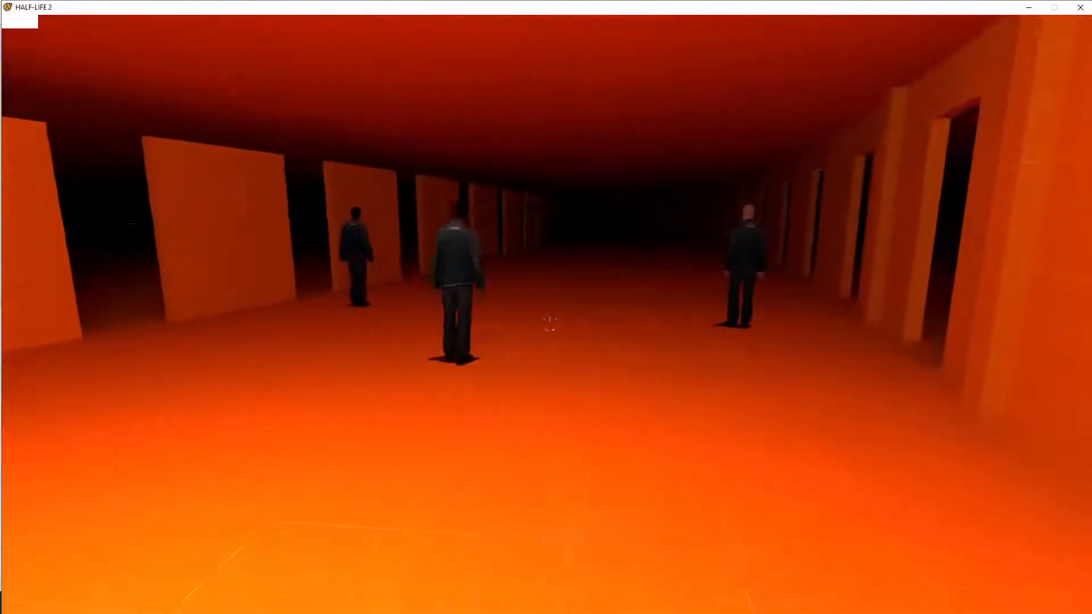
key(w)
key(w)
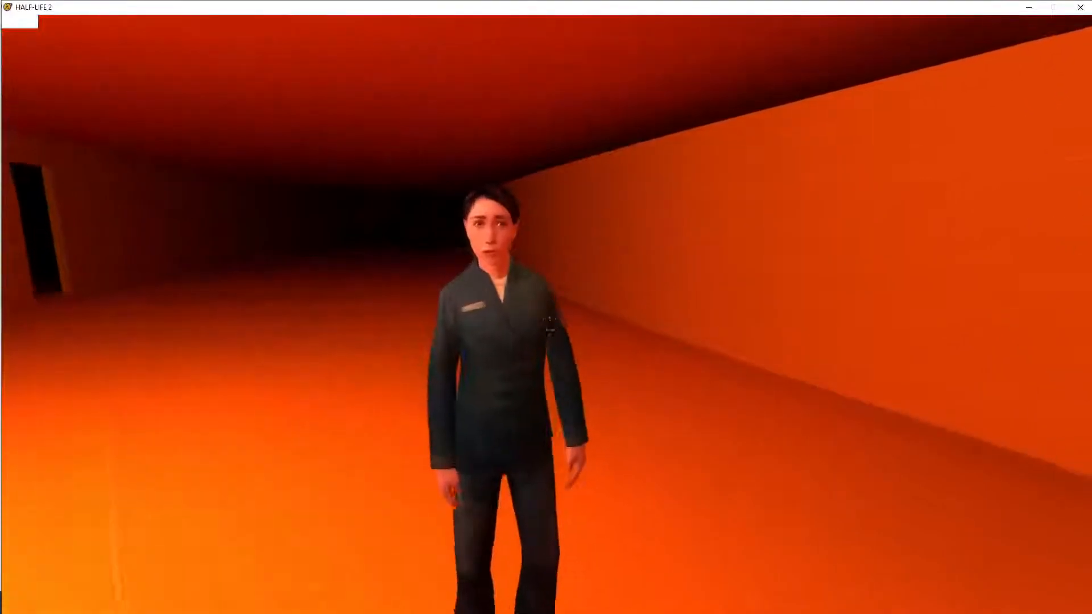
key(s)
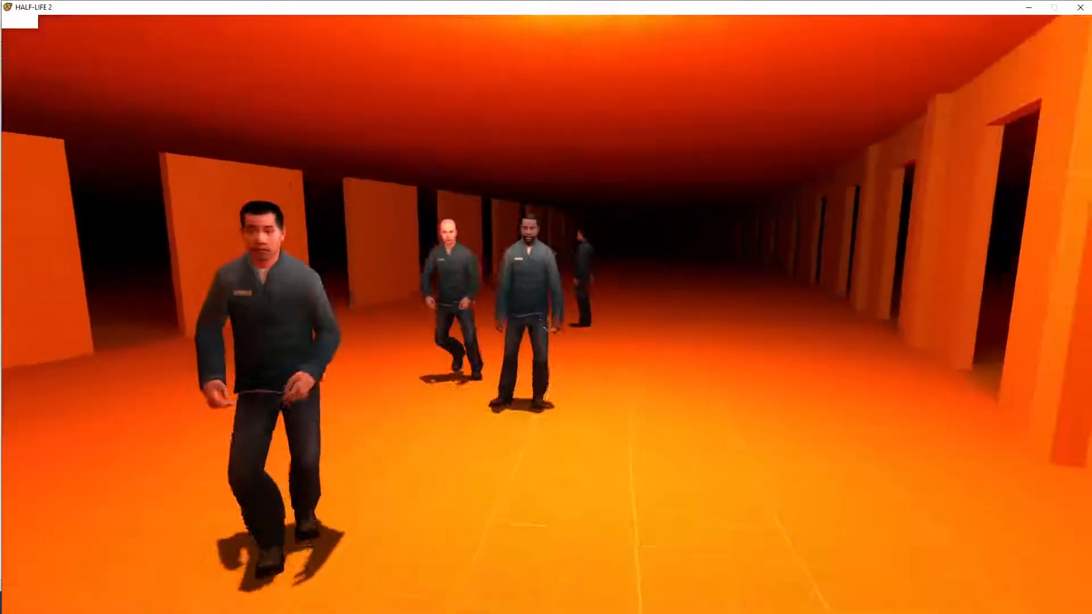
key(w)
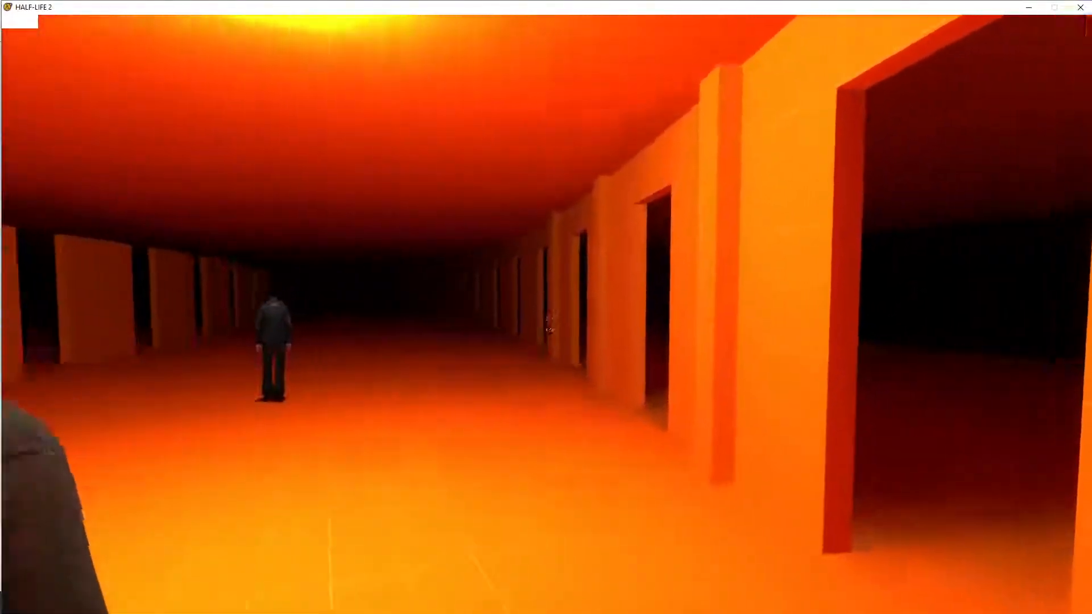
key(w)
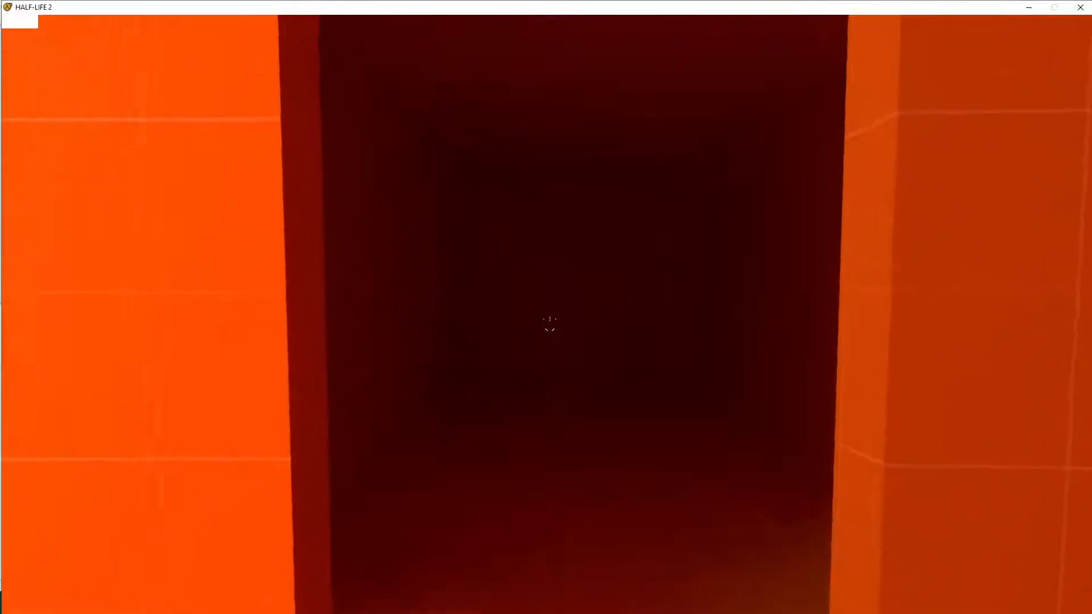
key(s)
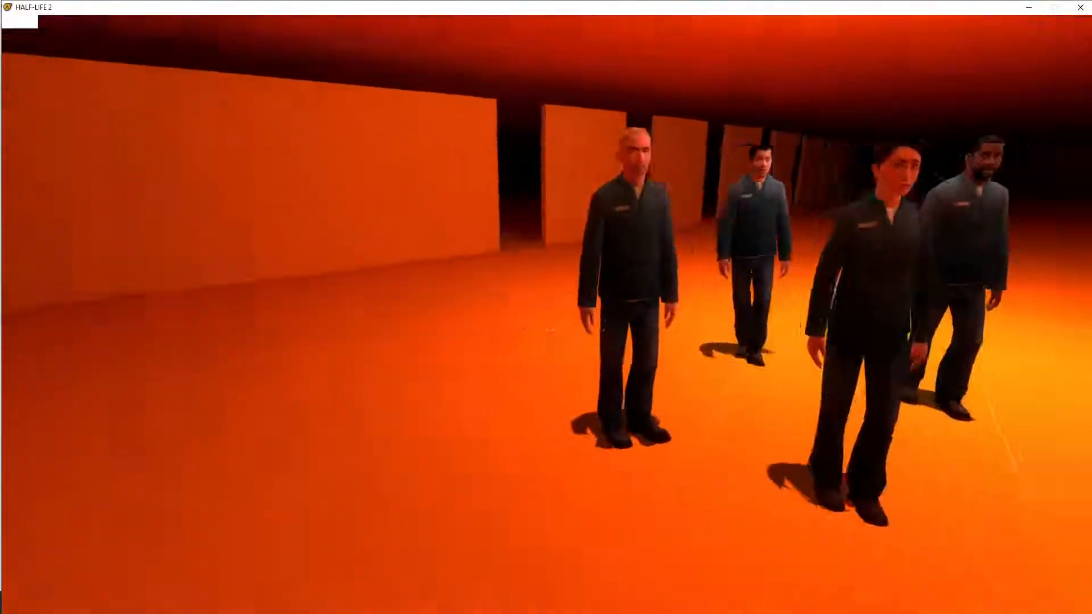
Open the developer console in the running game.
key(grave)
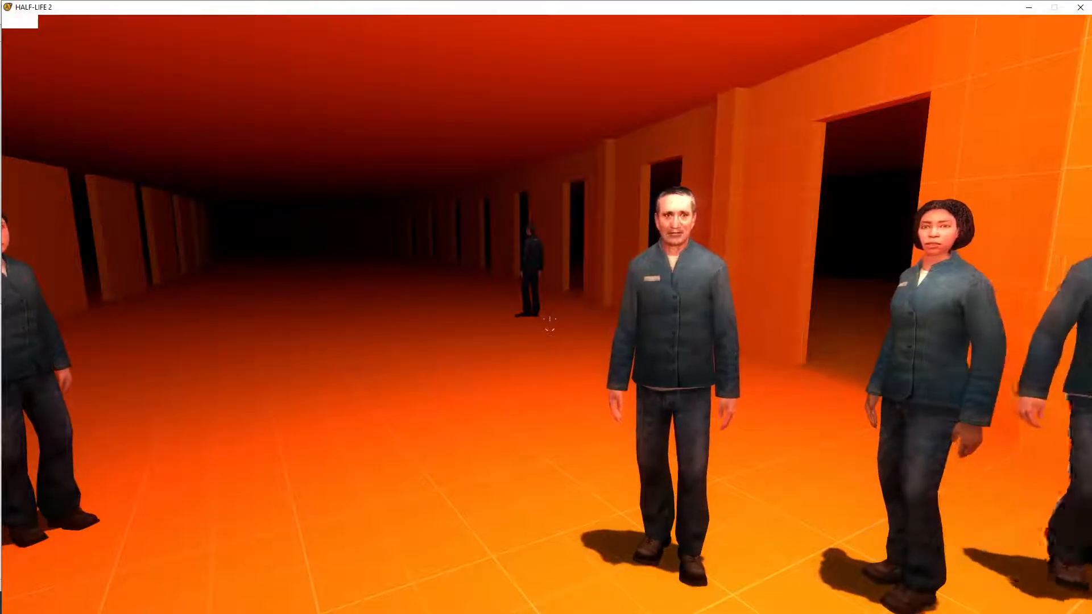
key(grave)
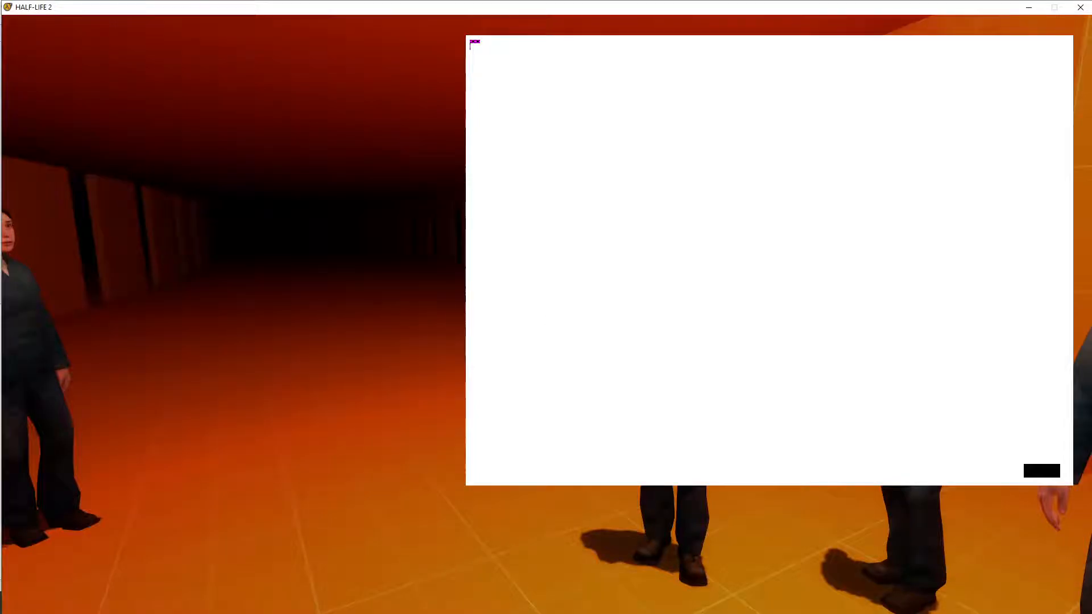